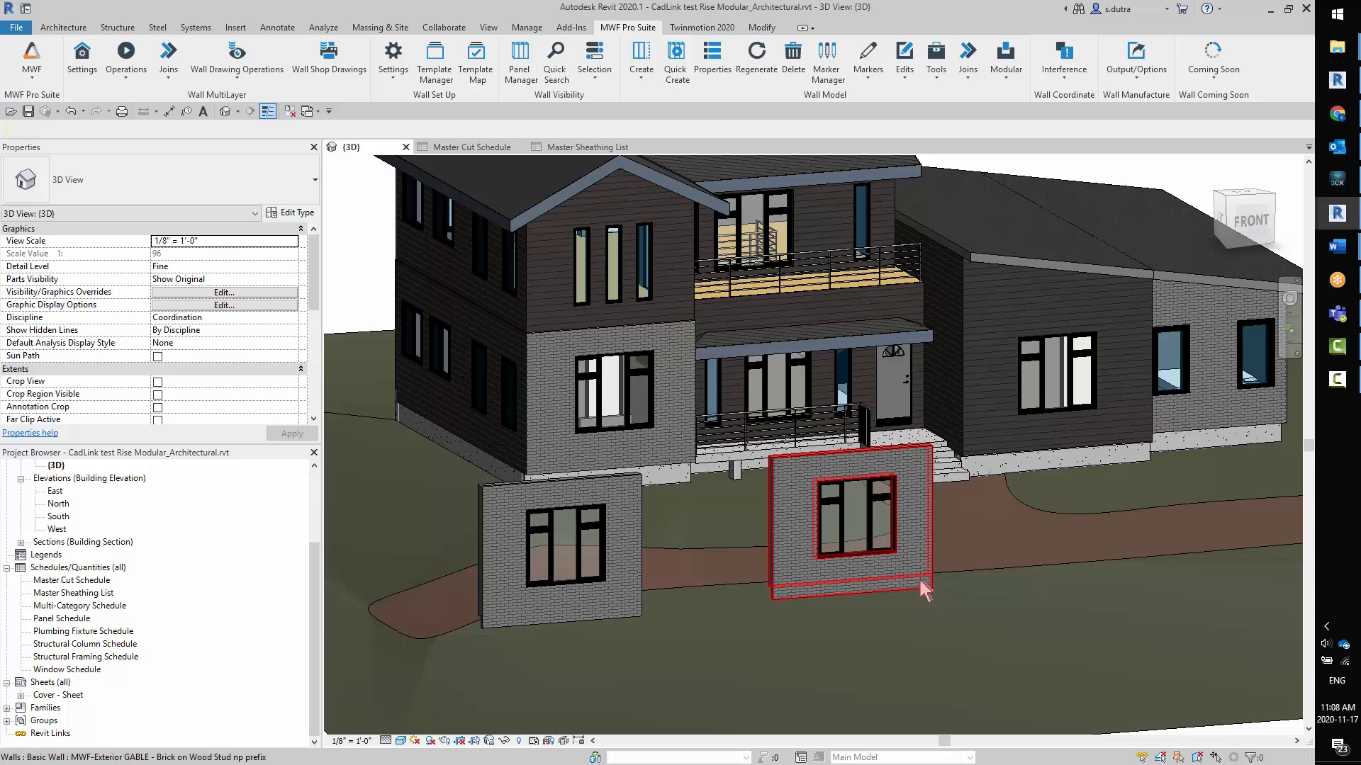
- Check the types of the two freestanding brick walls and view the template mapping of the "np prefix" wall type in the project settings
{"action": "left_click", "coordinate": [930, 589]}
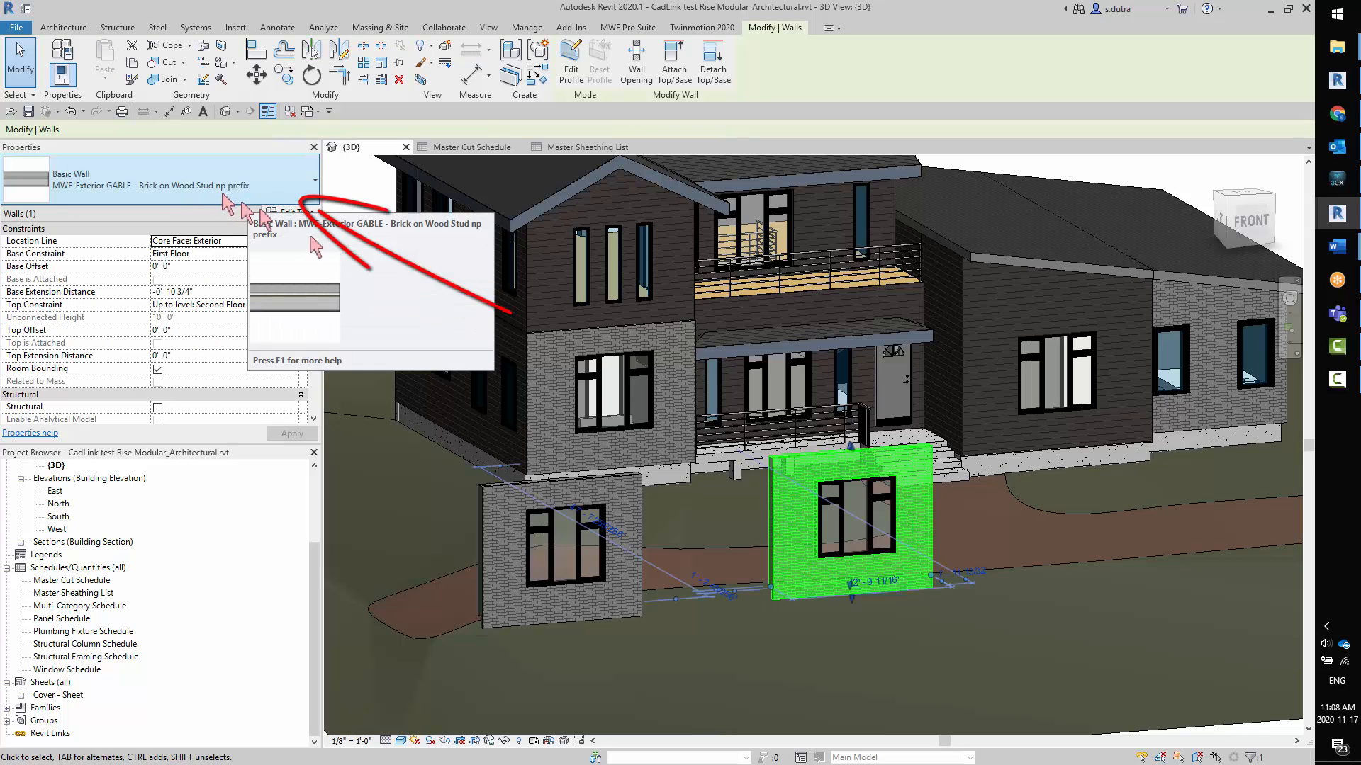
{"action": "left_click", "coordinate": [635, 618]}
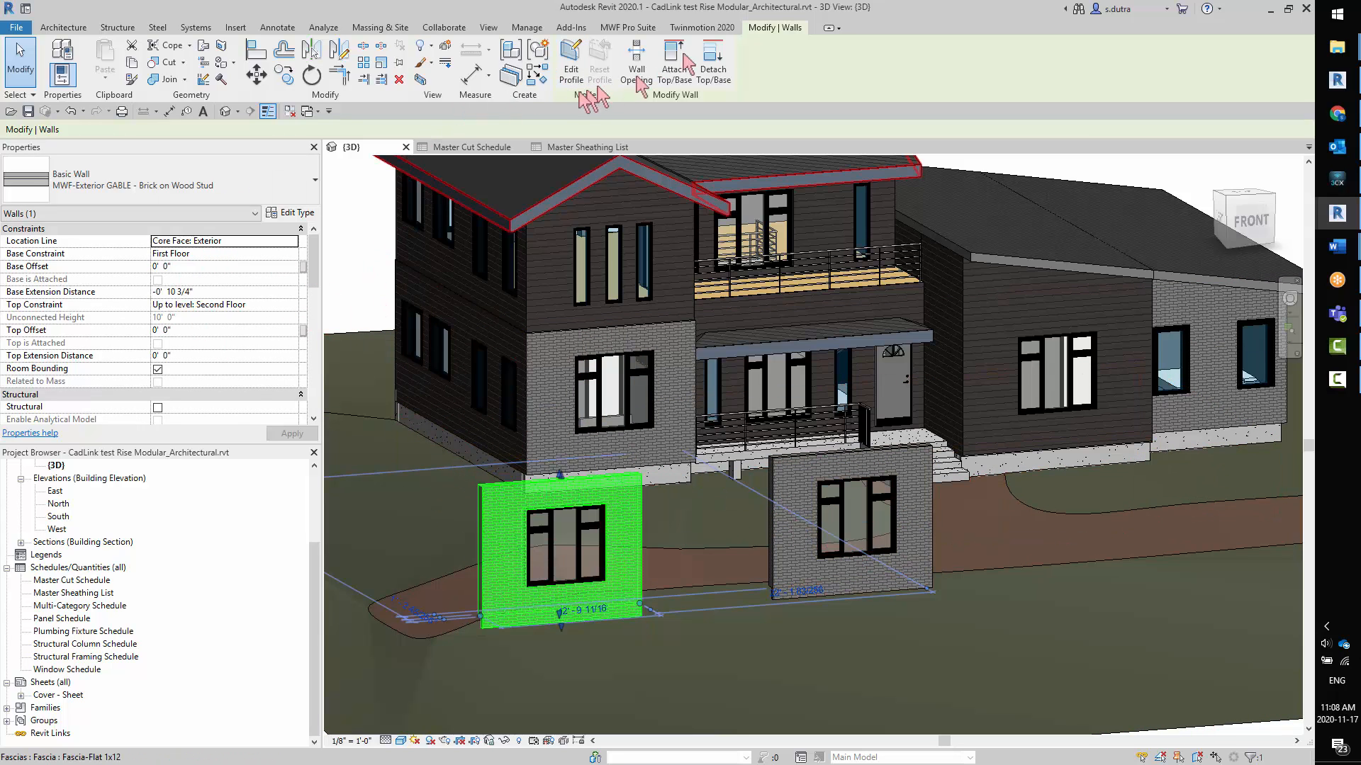
{"action": "left_click", "coordinate": [628, 27]}
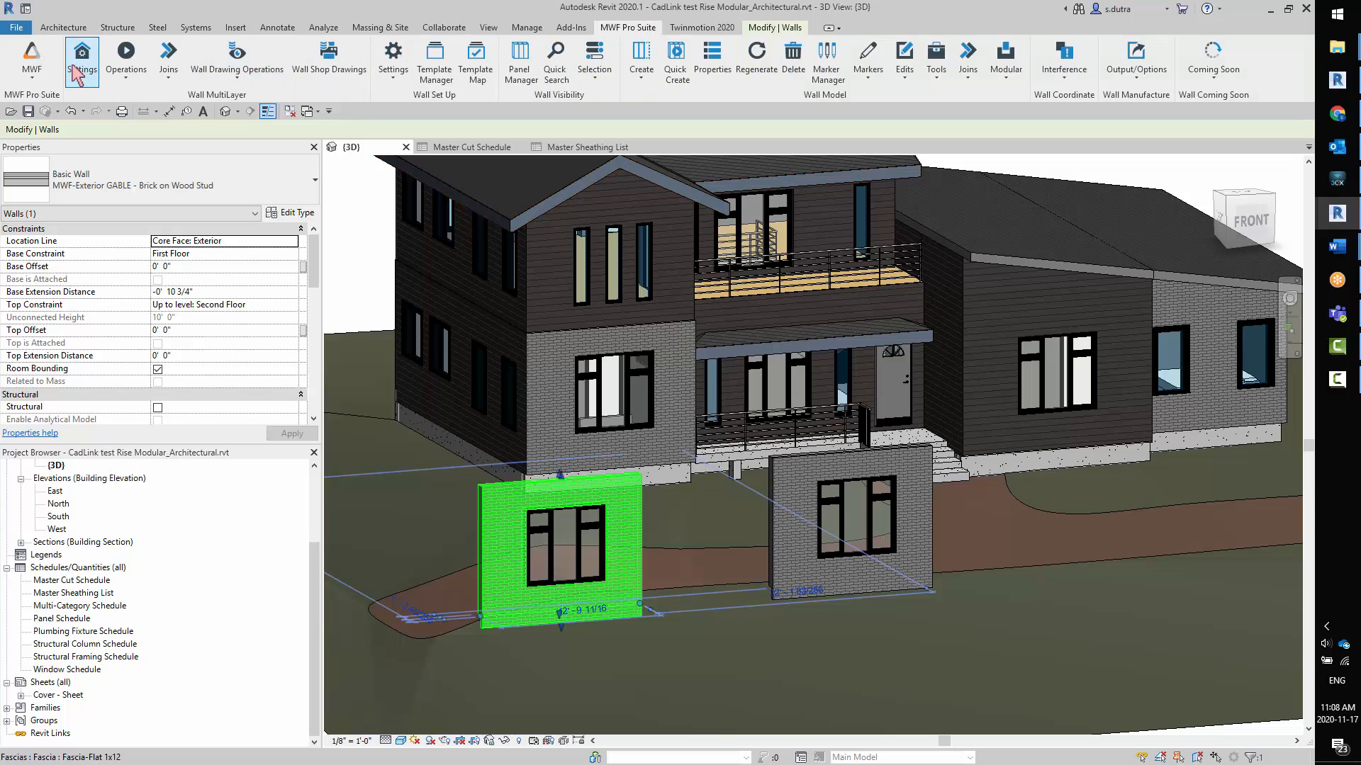
{"action": "left_click", "coordinate": [103, 75]}
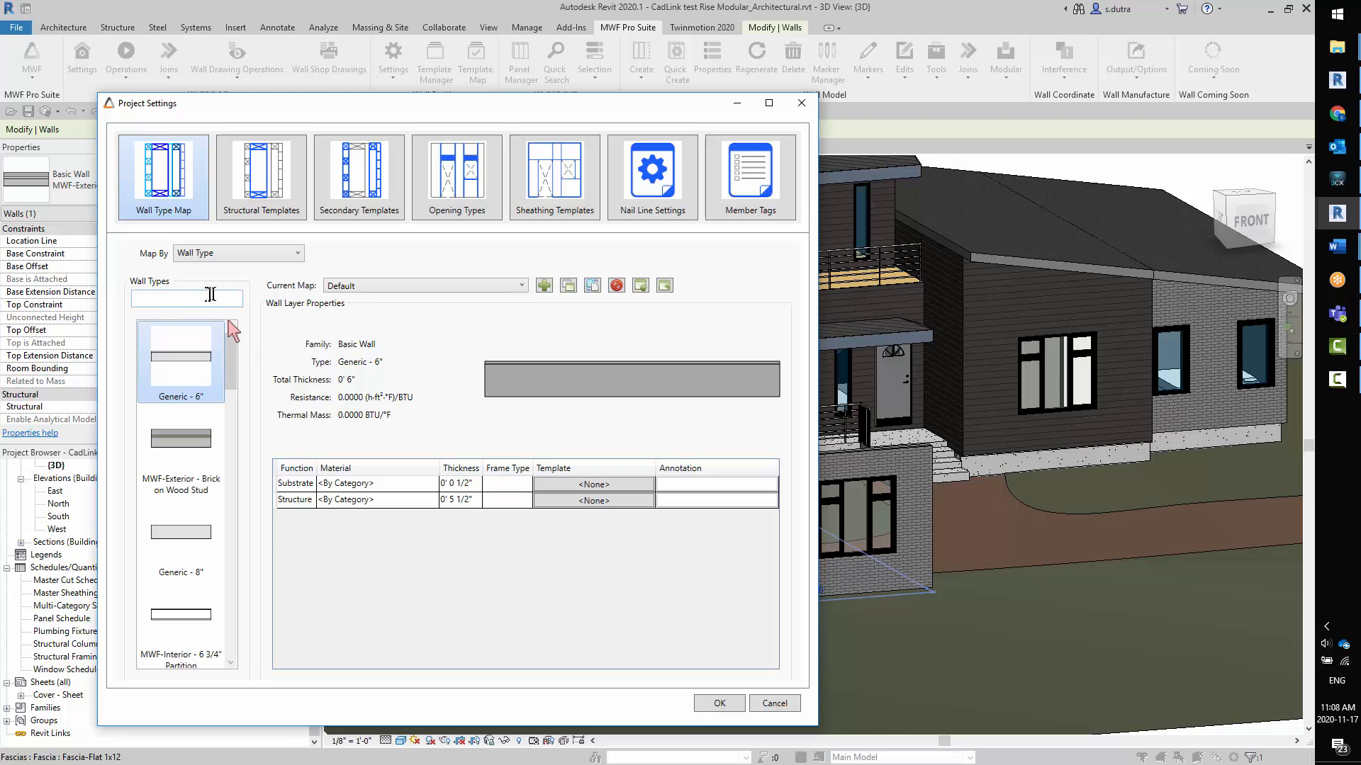
{"action": "scroll", "coordinate": [220, 616], "scroll_direction": "down", "scroll_amount": 10}
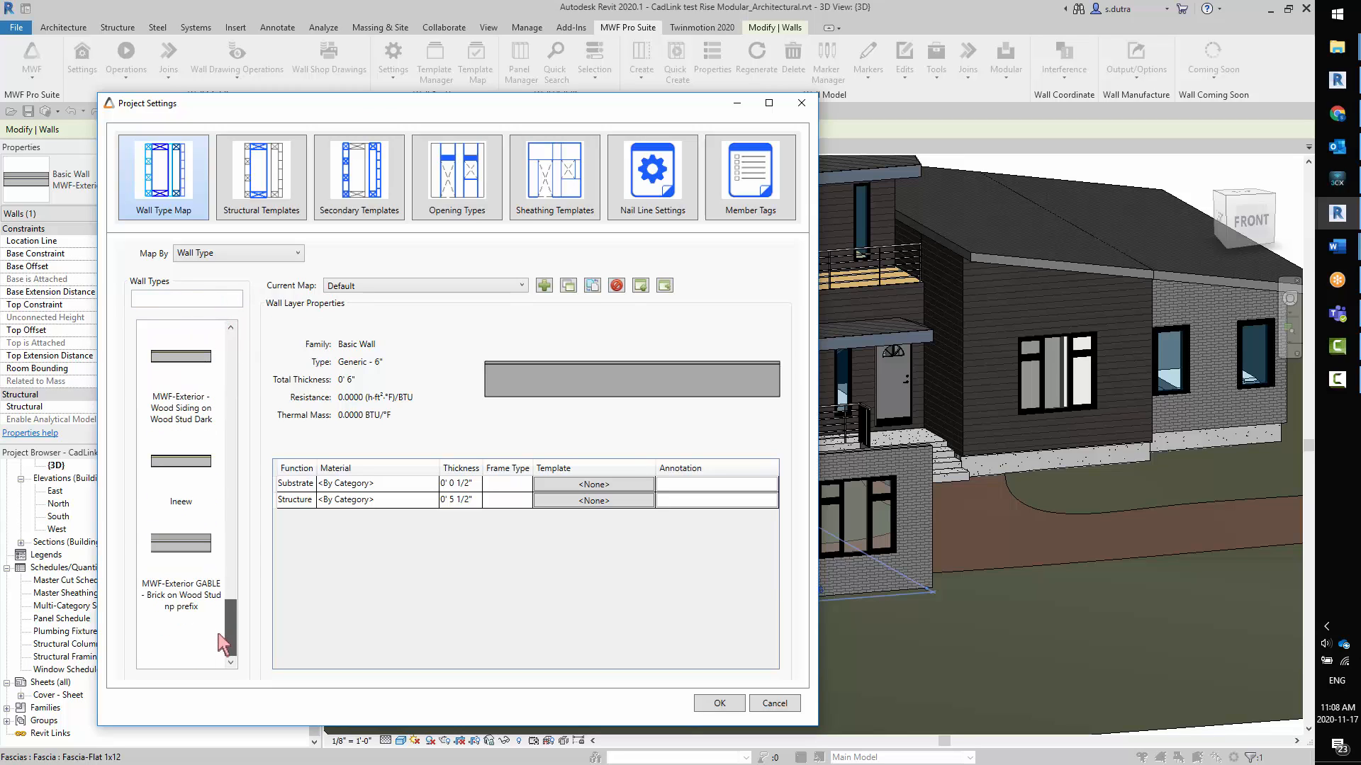
{"action": "left_click", "coordinate": [194, 571]}
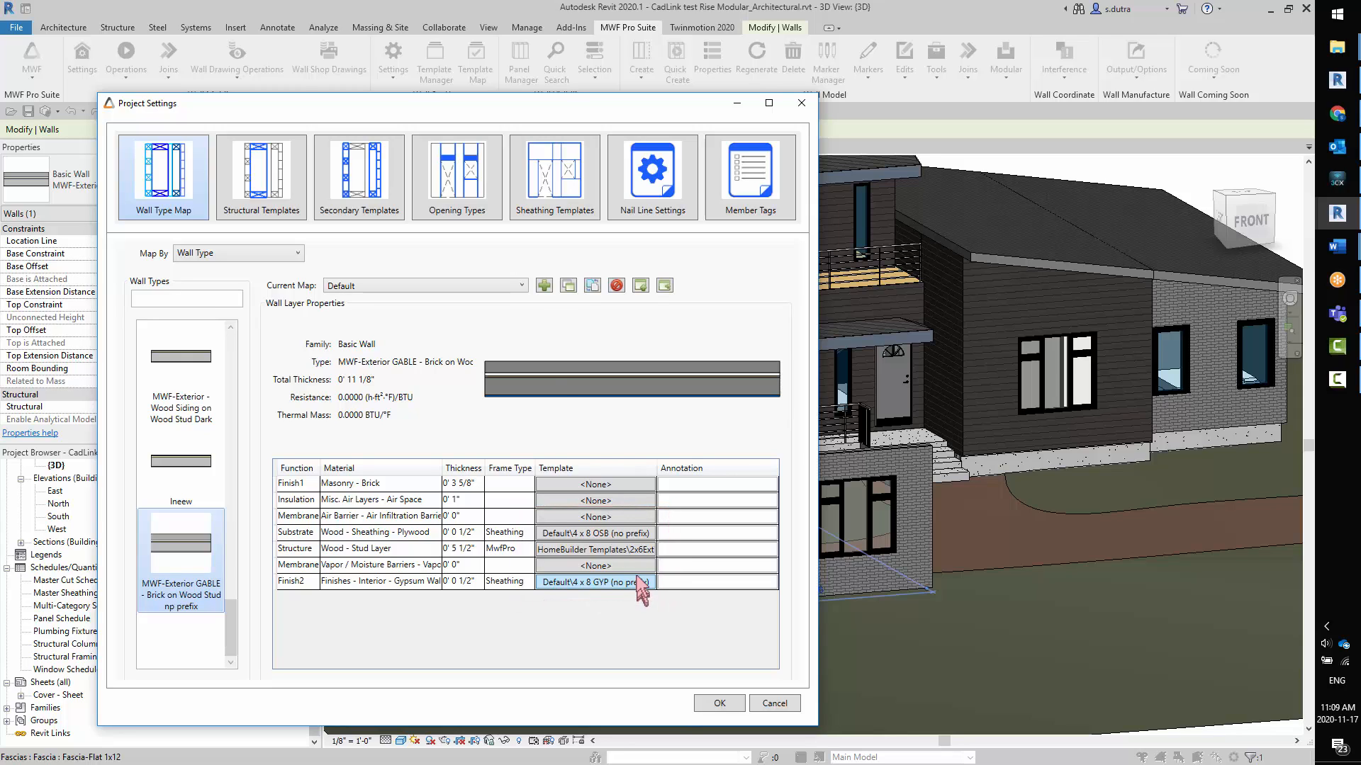
- Review the label prefix and material settings of the 4 x 8 GYP and 4 x 8 OSB sheathing templates
{"action": "left_click", "coordinate": [554, 206]}
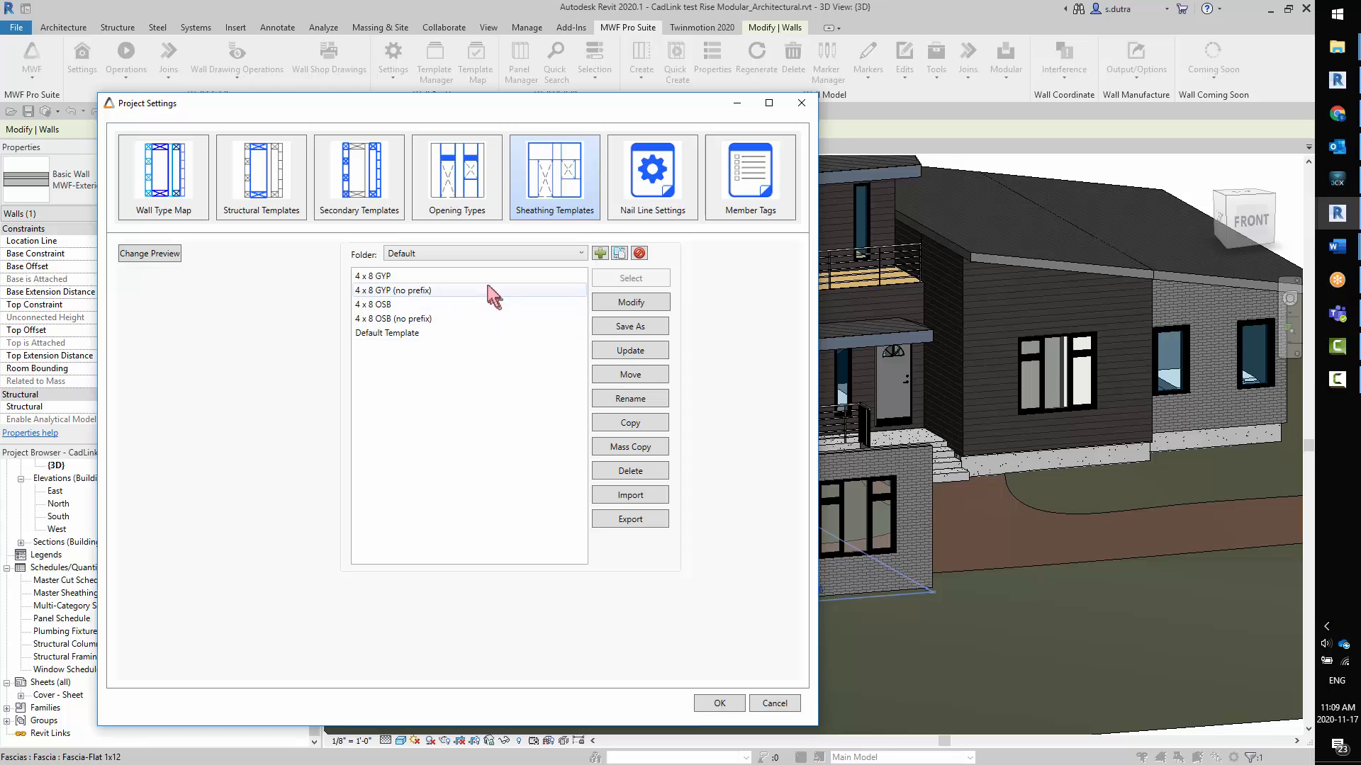
{"action": "left_click", "coordinate": [486, 279]}
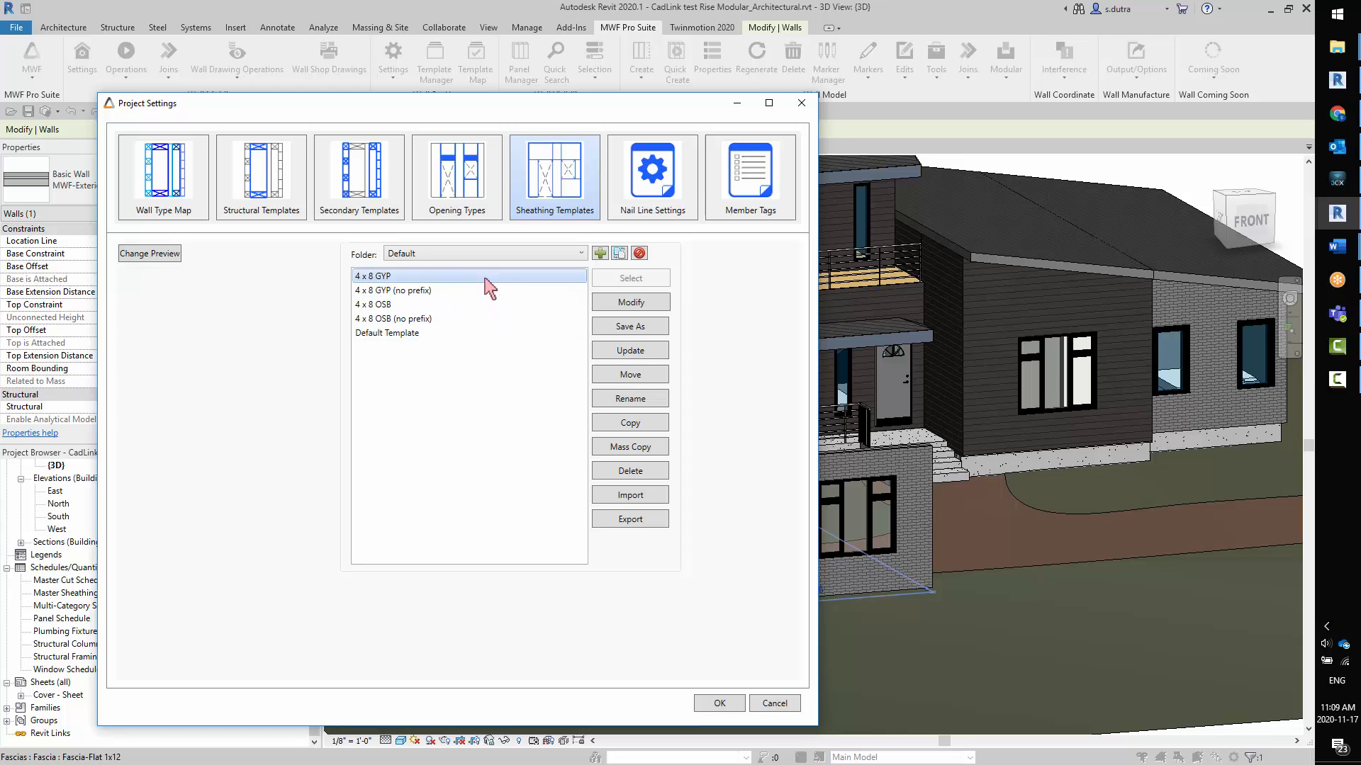
{"action": "left_click", "coordinate": [654, 307]}
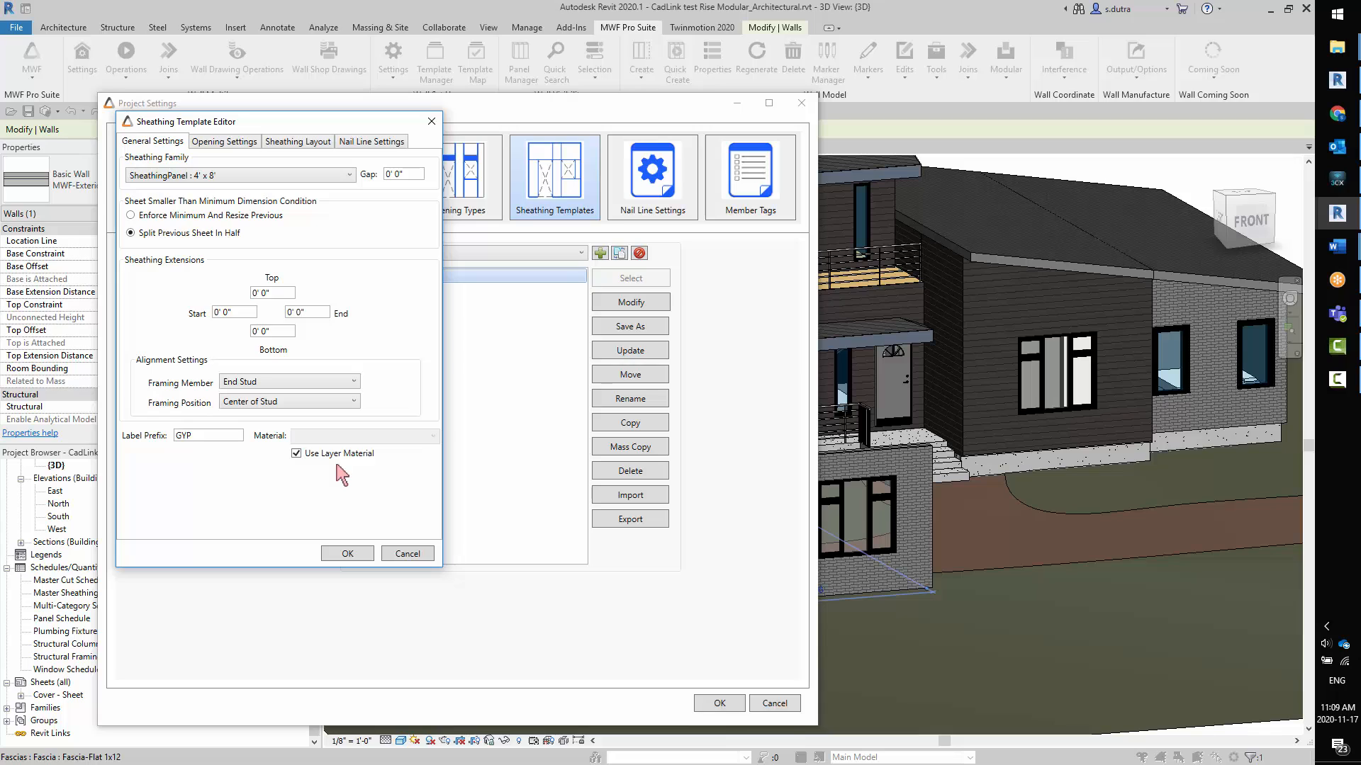
{"action": "left_click", "coordinate": [348, 553]}
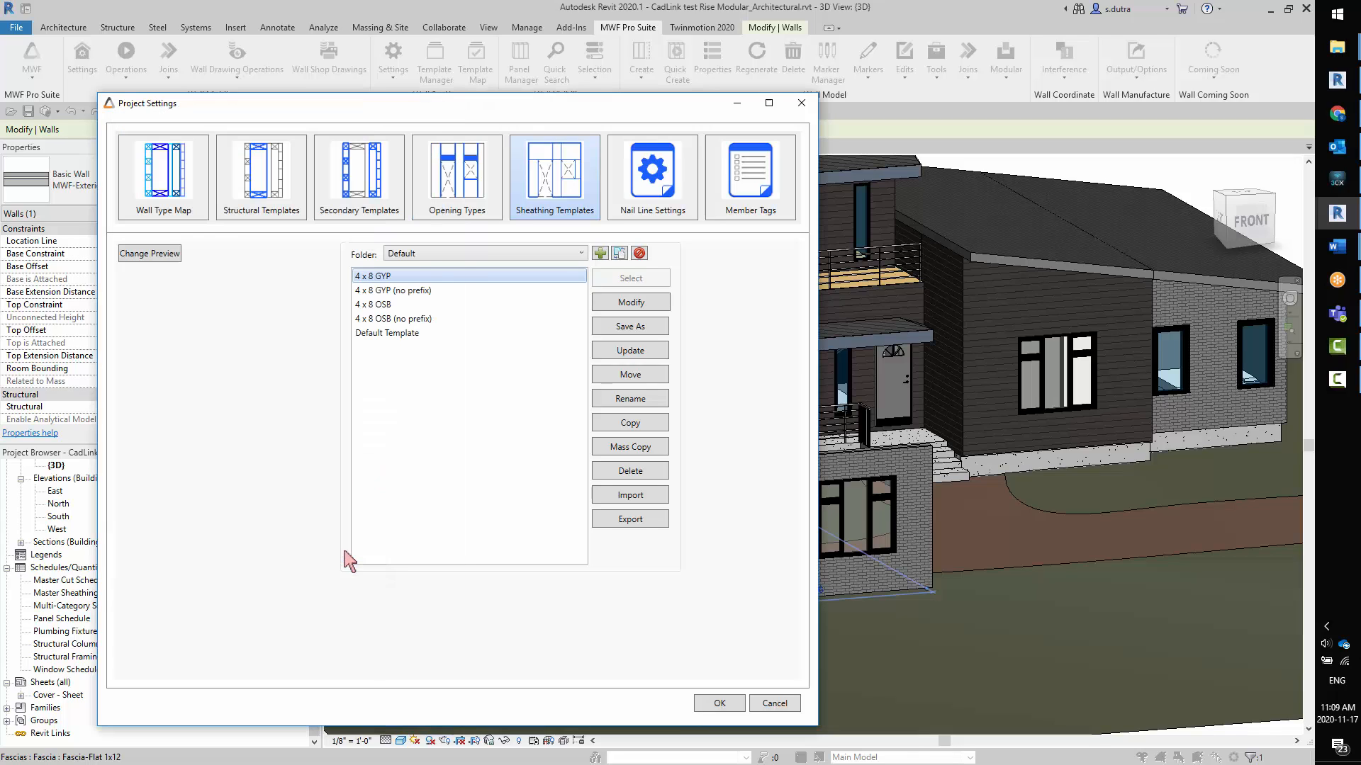
{"action": "left_click", "coordinate": [421, 304]}
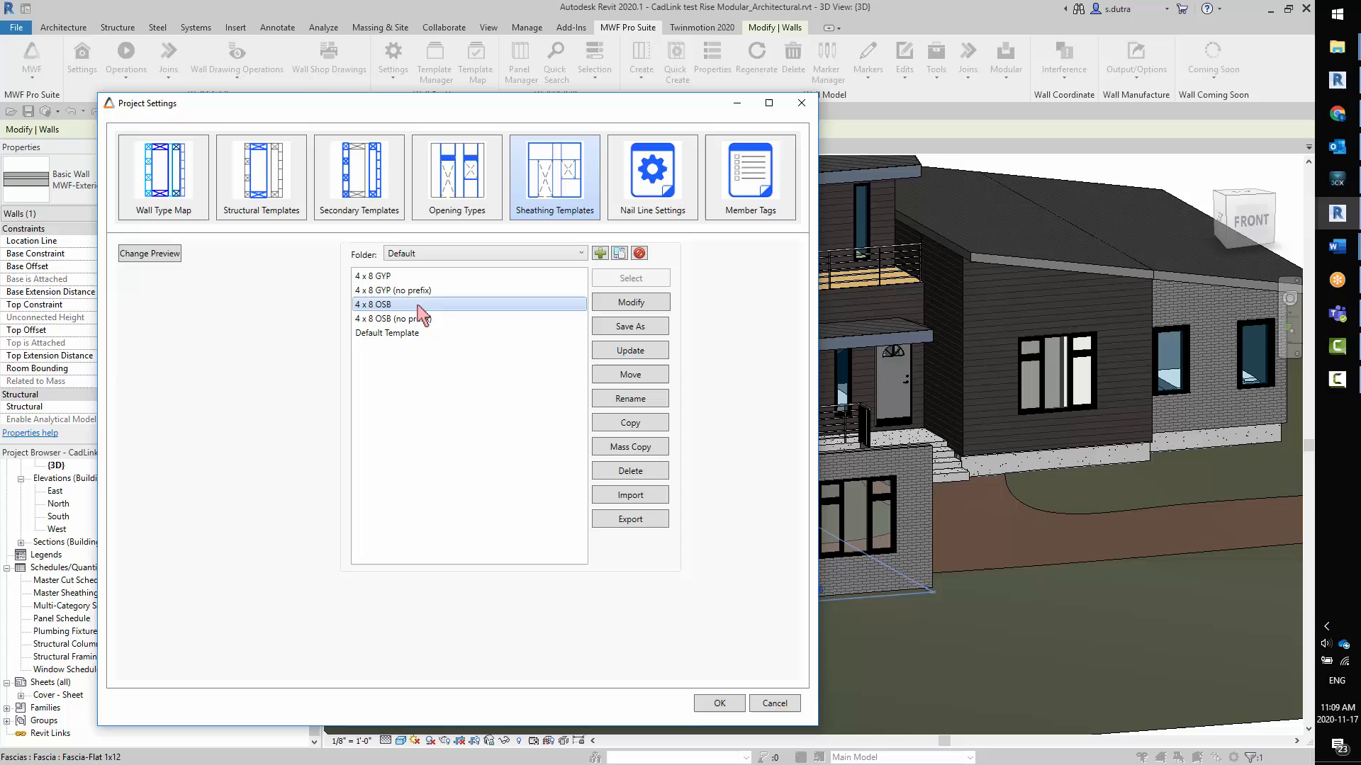
{"action": "left_click", "coordinate": [625, 305]}
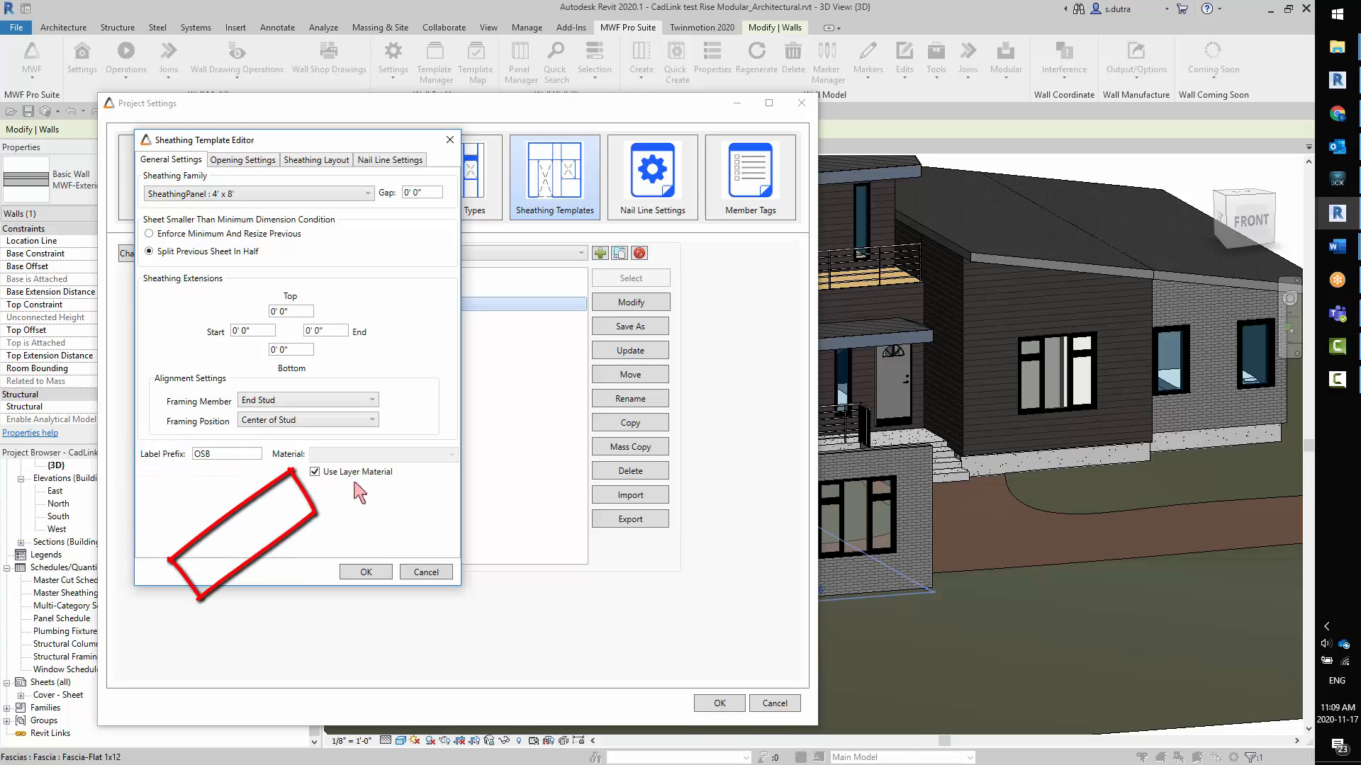
{"action": "left_click", "coordinate": [366, 572]}
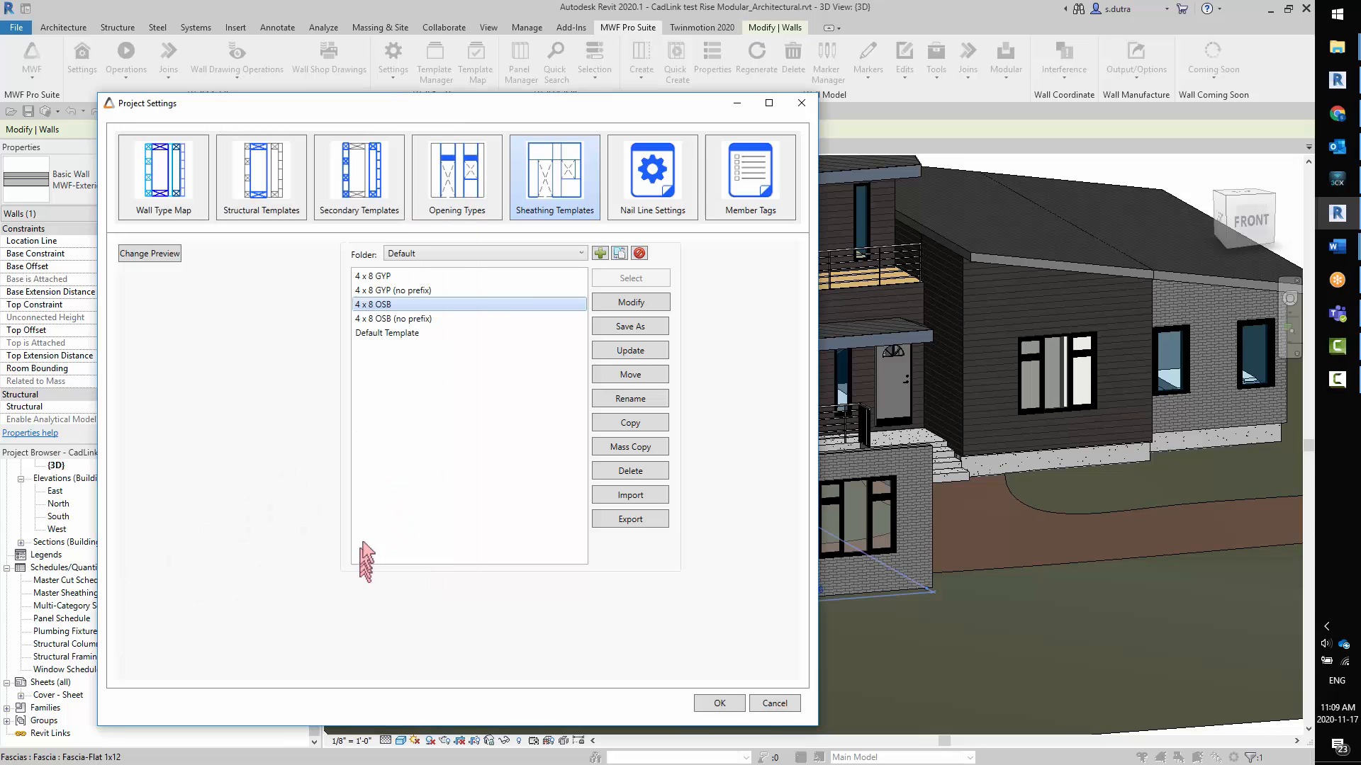
- Review the label prefix and material settings of the 4 x 8 GYP (no prefix) sheathing template and close the project settings
{"action": "left_click", "coordinate": [428, 290]}
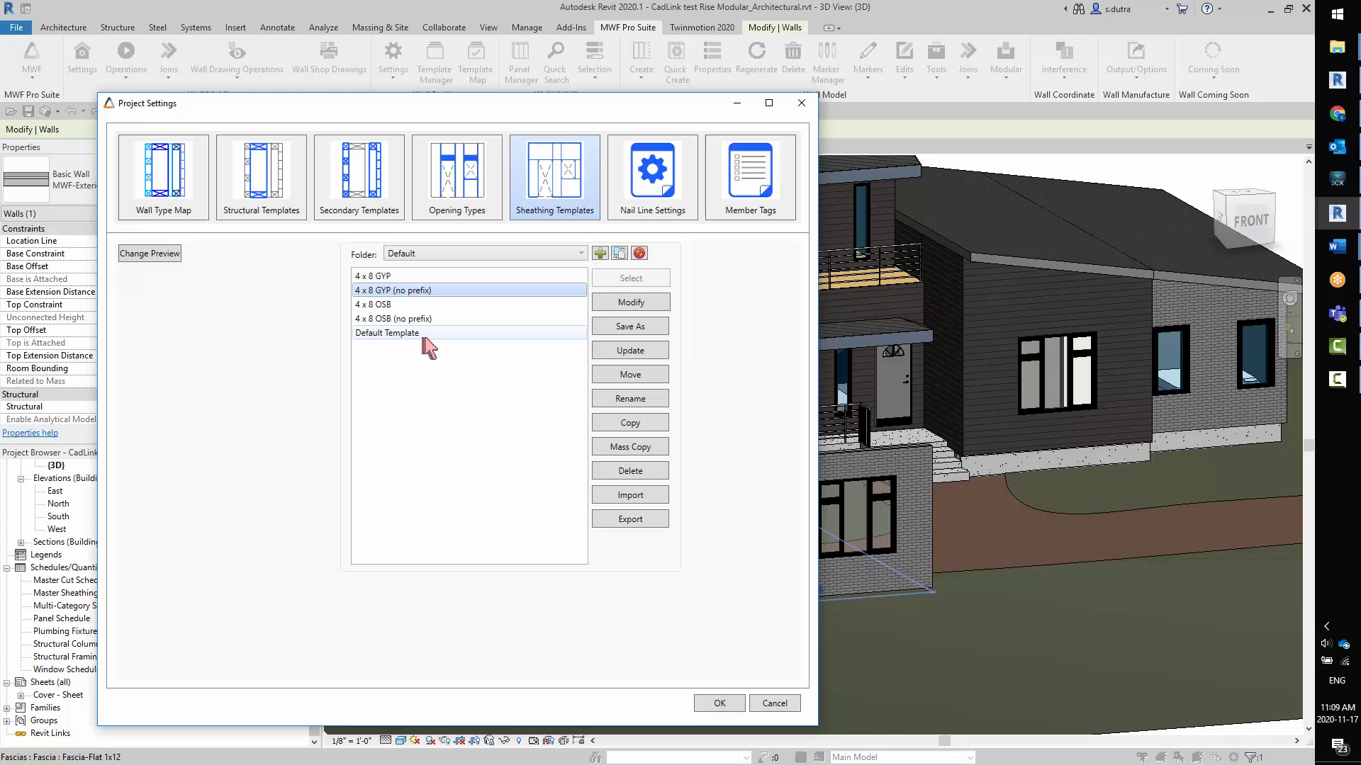
{"action": "left_click", "coordinate": [640, 304]}
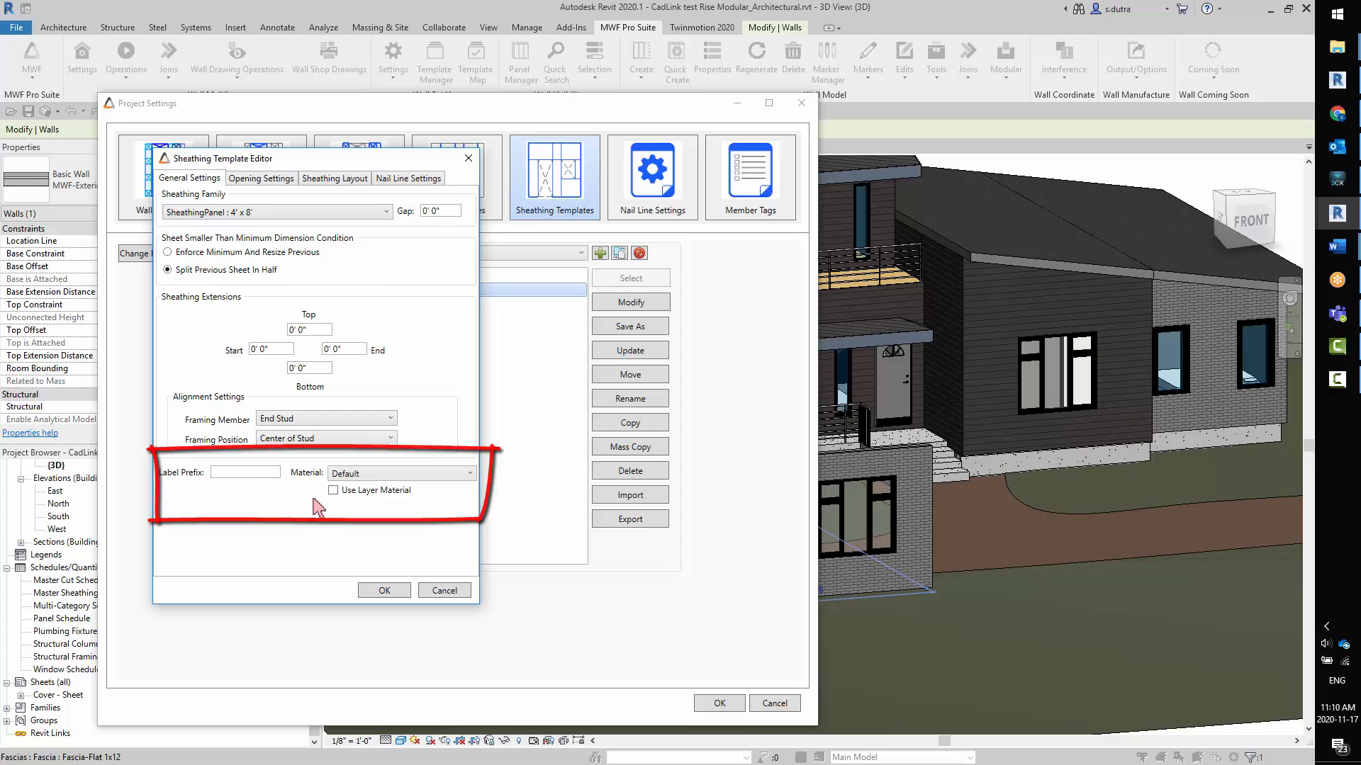
{"action": "left_click", "coordinate": [384, 590]}
{"action": "left_click", "coordinate": [721, 704]}
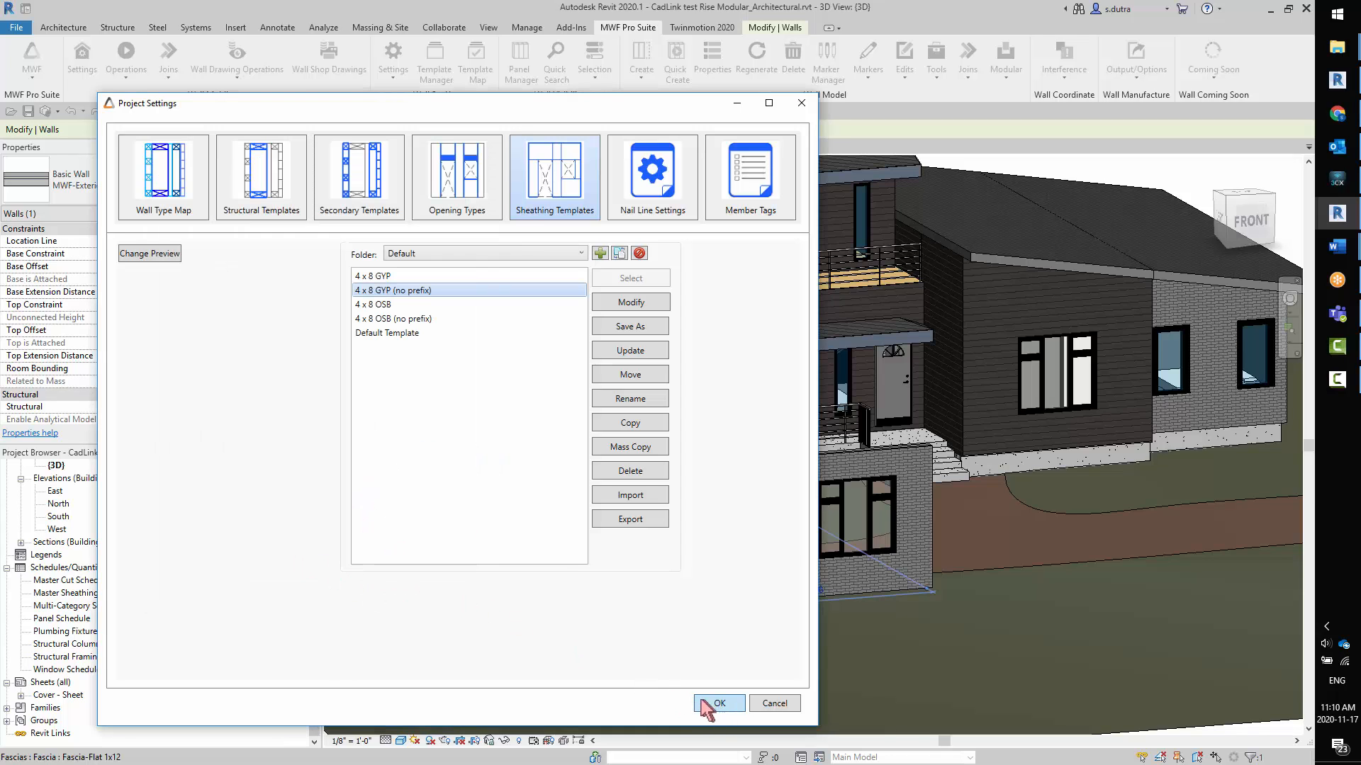
- Generate framing and sheathing for both freestanding brick walls together with the multilayer Quick Create operation
{"action": "left_click", "coordinate": [925, 553]}
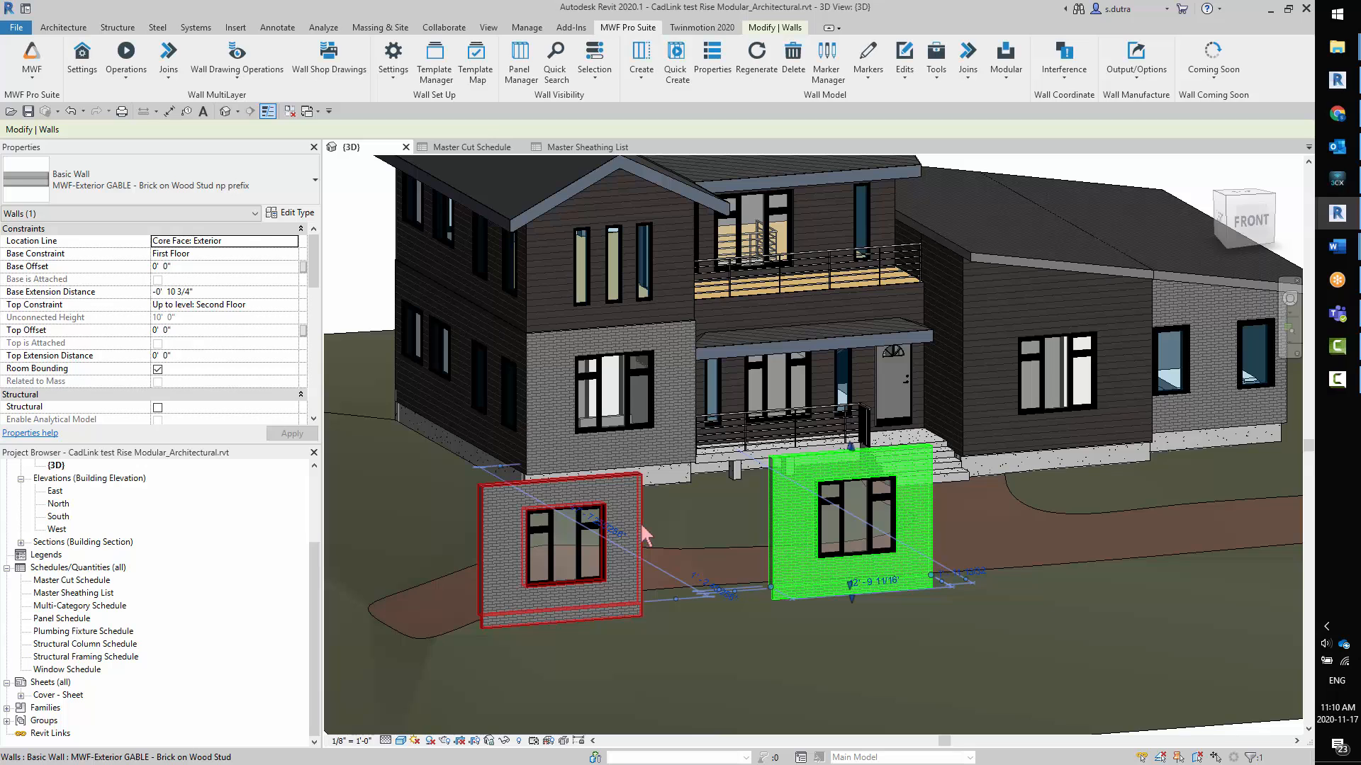
{"action": "left_click", "coordinate": [602, 521], "text": "ctrl"}
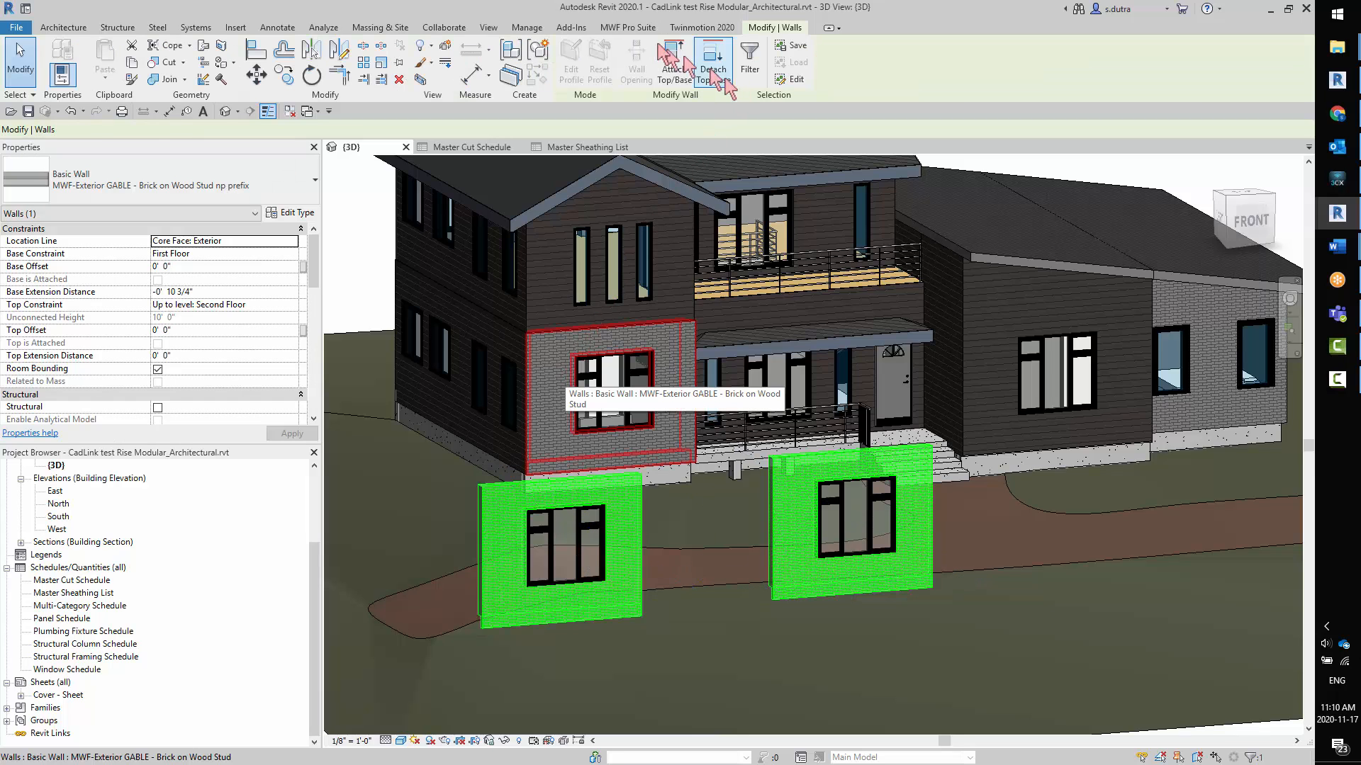
{"action": "left_click", "coordinate": [628, 28]}
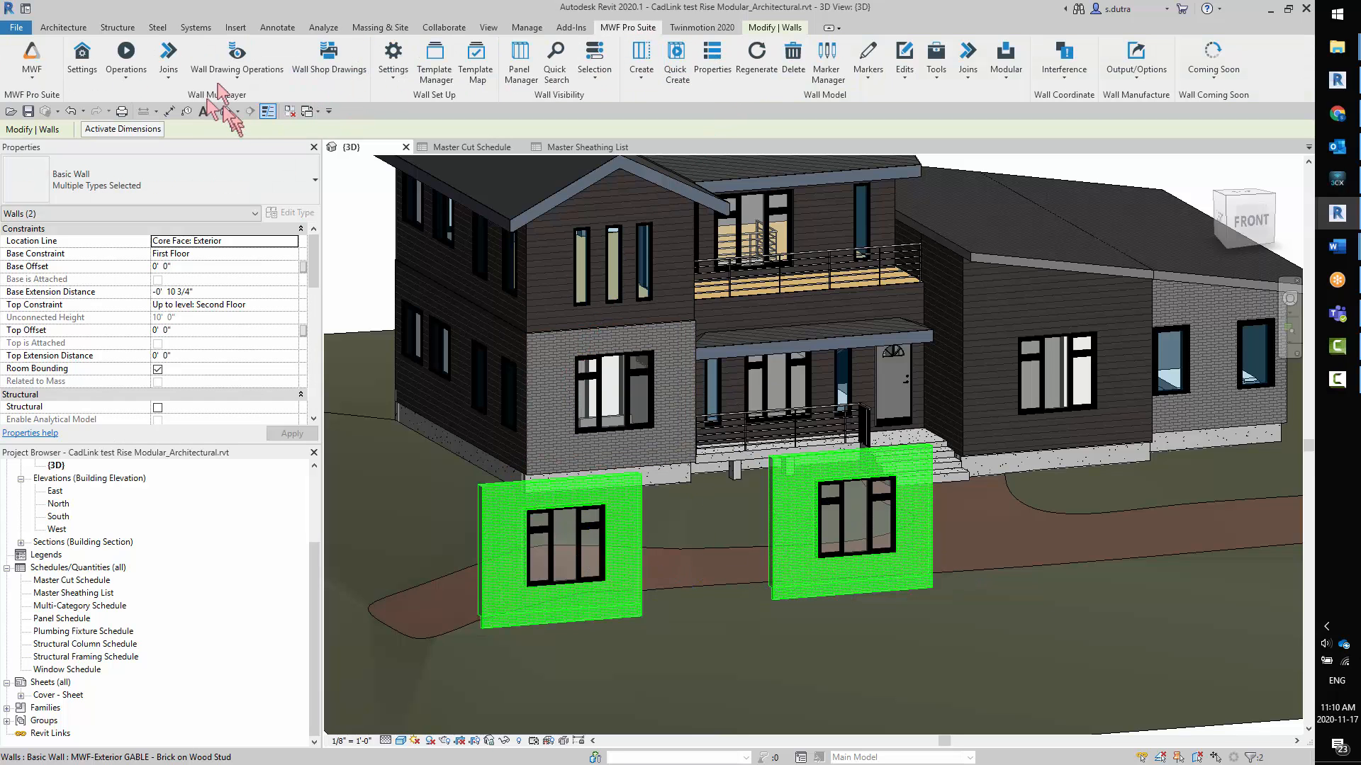
{"action": "left_click", "coordinate": [126, 62]}
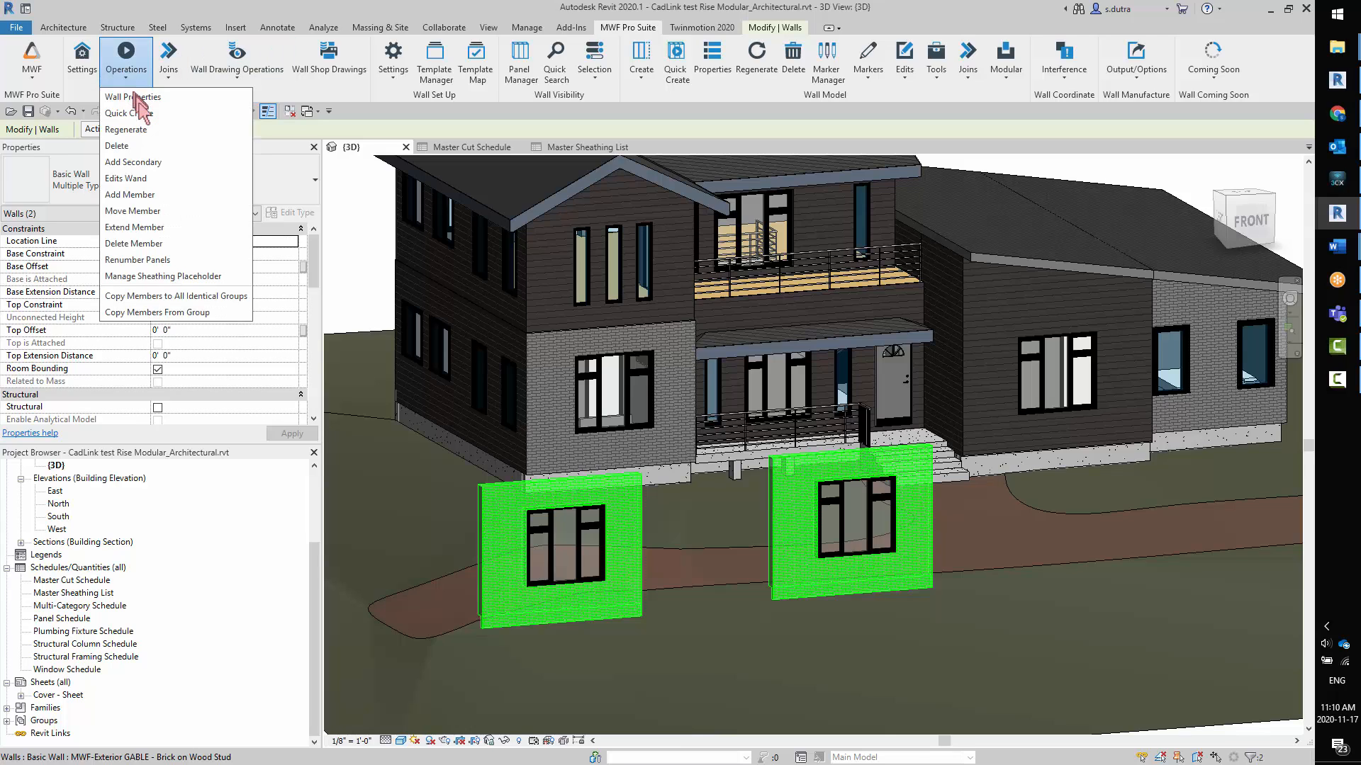
{"action": "left_click", "coordinate": [141, 114]}
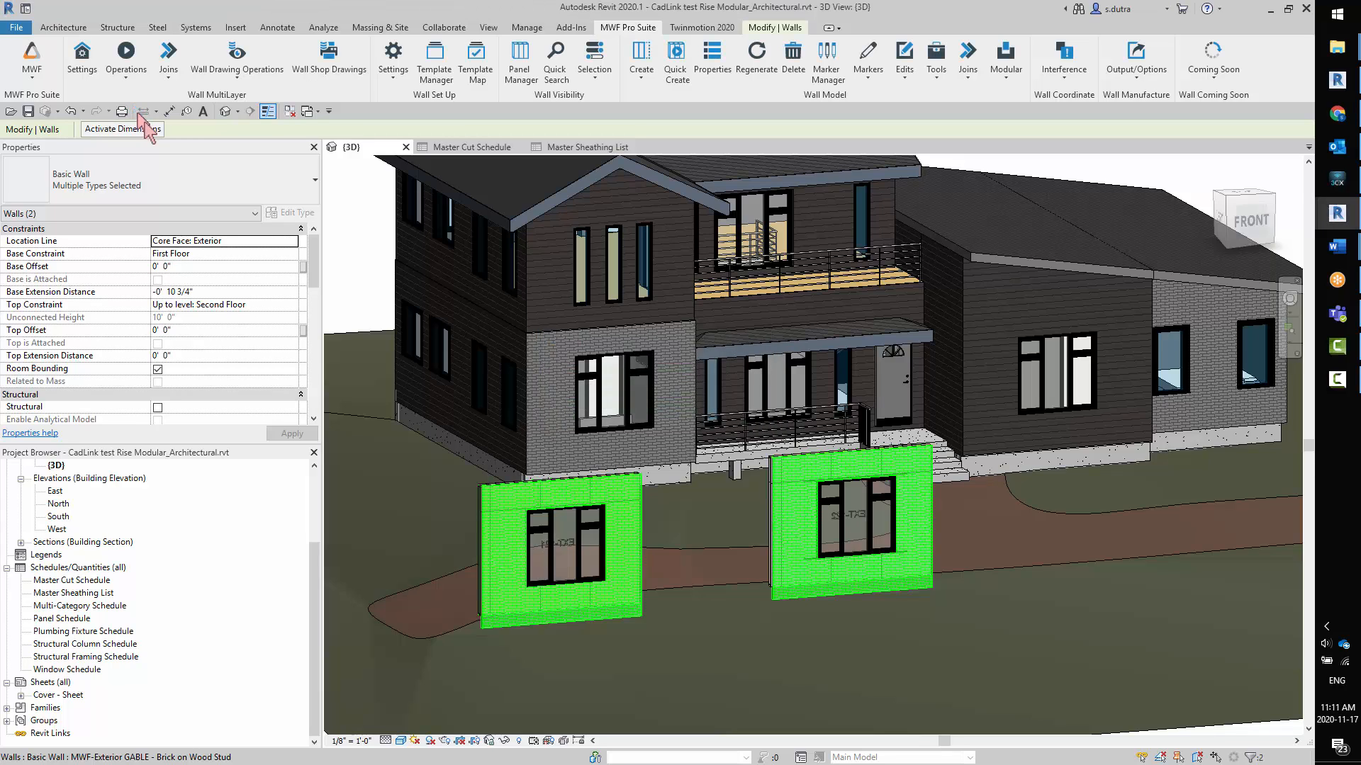
{"action": "left_click", "coordinate": [691, 666]}
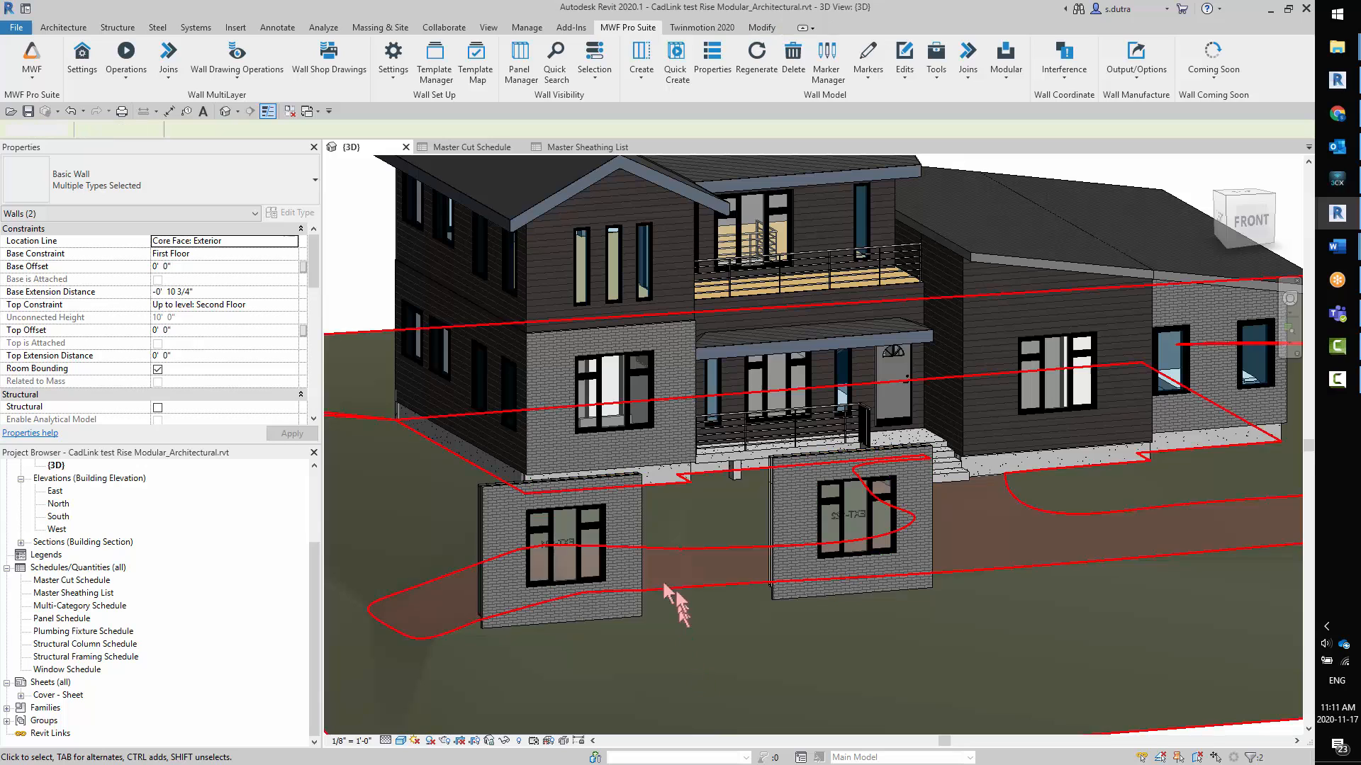
- Temporarily hide the two freestanding brick walls and check the structural material of a sheathing panel on the no-prefix wall
{"action": "scroll", "coordinate": [633, 574], "scroll_direction": "up", "scroll_amount": 4}
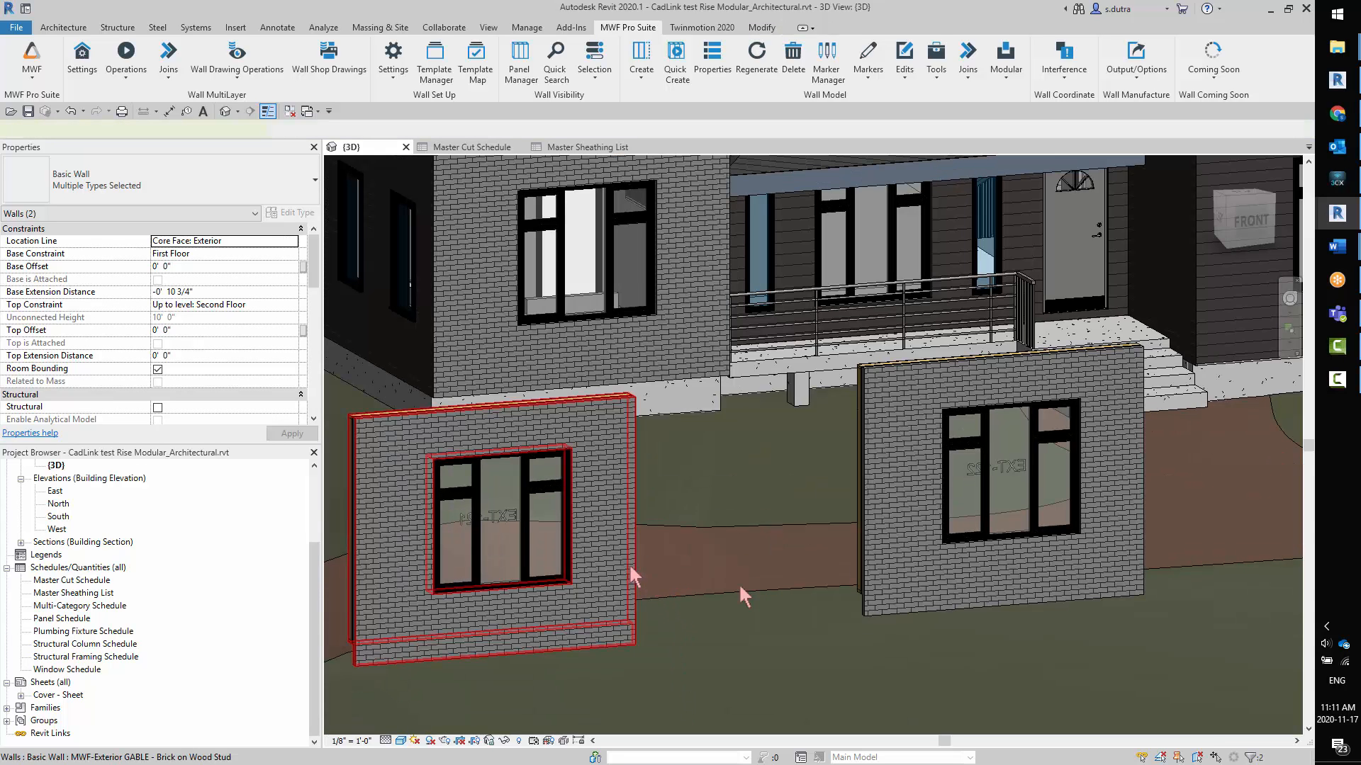
{"action": "key", "text": "h"}
{"action": "key", "text": "h"}
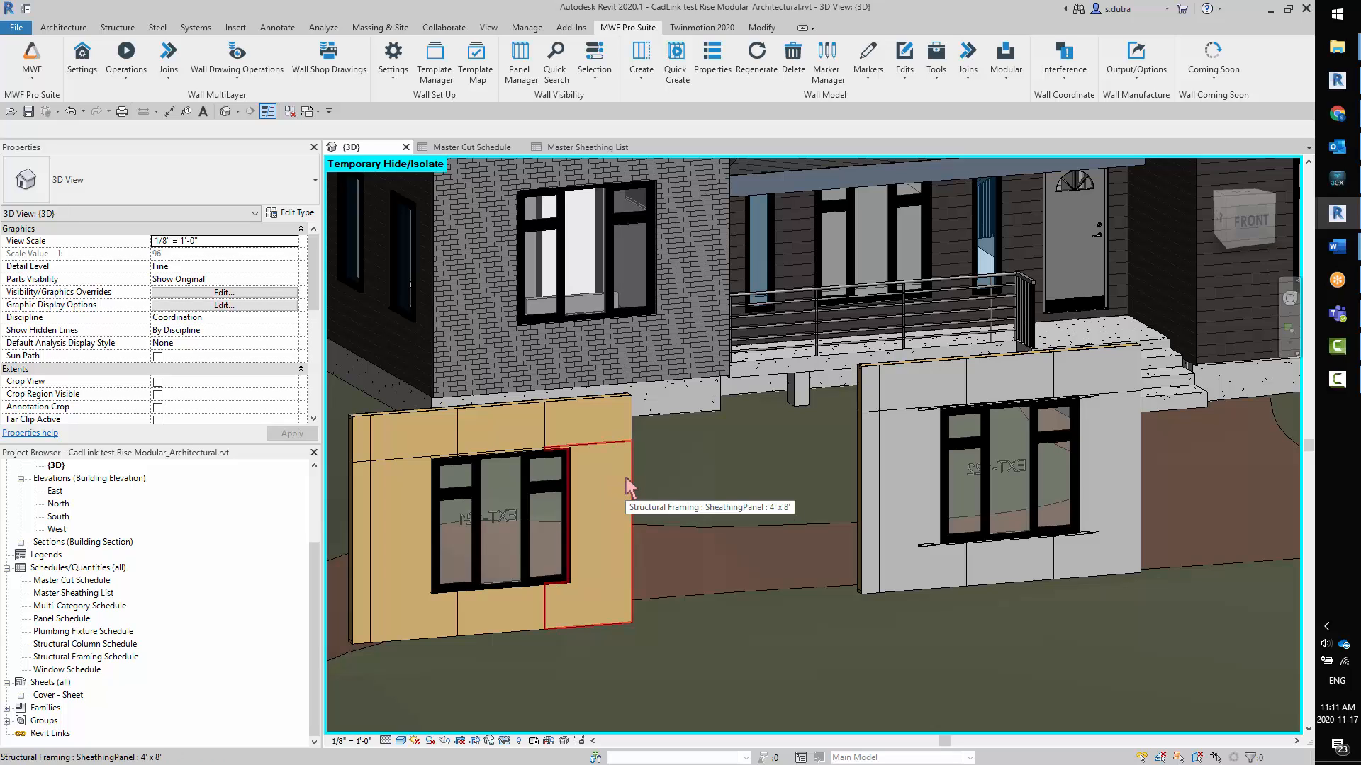
{"action": "left_click", "coordinate": [890, 559]}
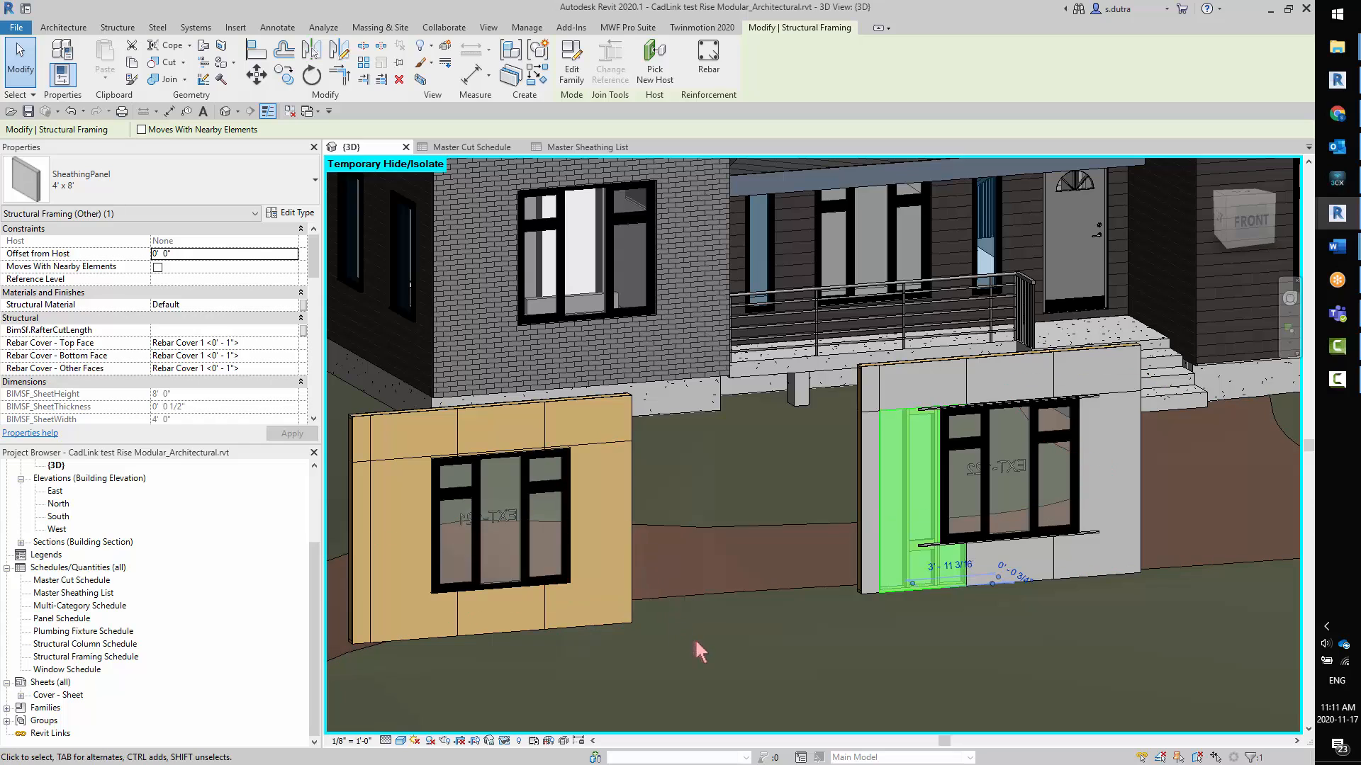
{"action": "key", "text": "Escape"}
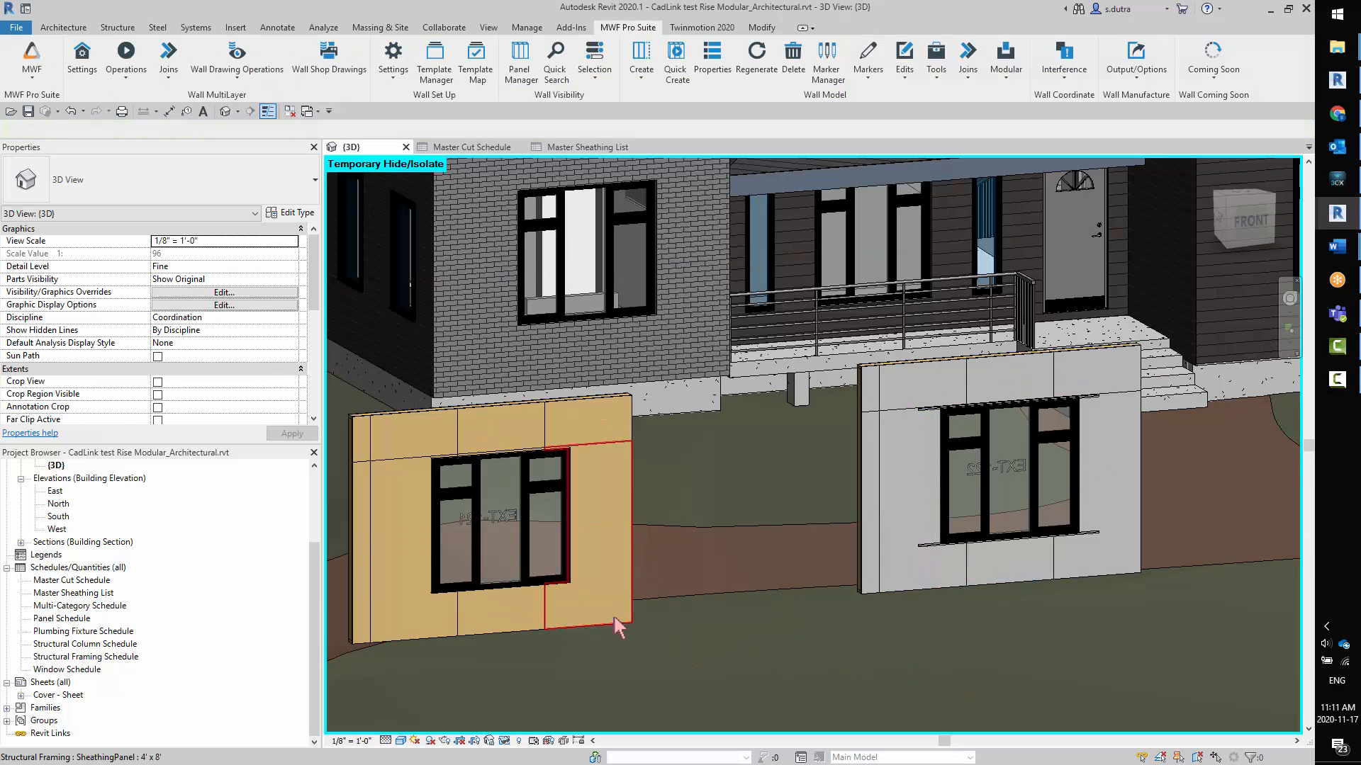
- Create wall shop drawings for the no-prefix wall with the MWF Shops 11x17 (Demo) settings, overriding existing ones
{"action": "left_click", "coordinate": [871, 588]}
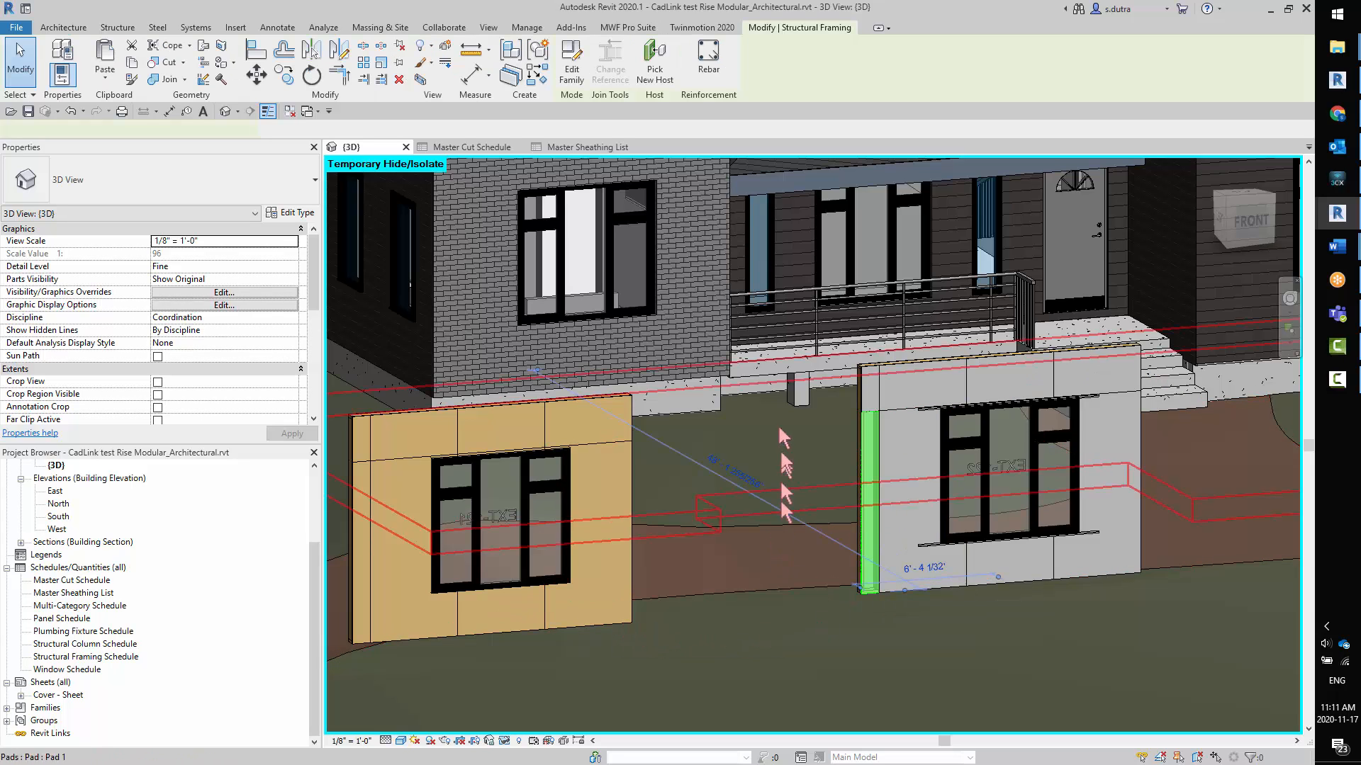
{"action": "left_click", "coordinate": [628, 27]}
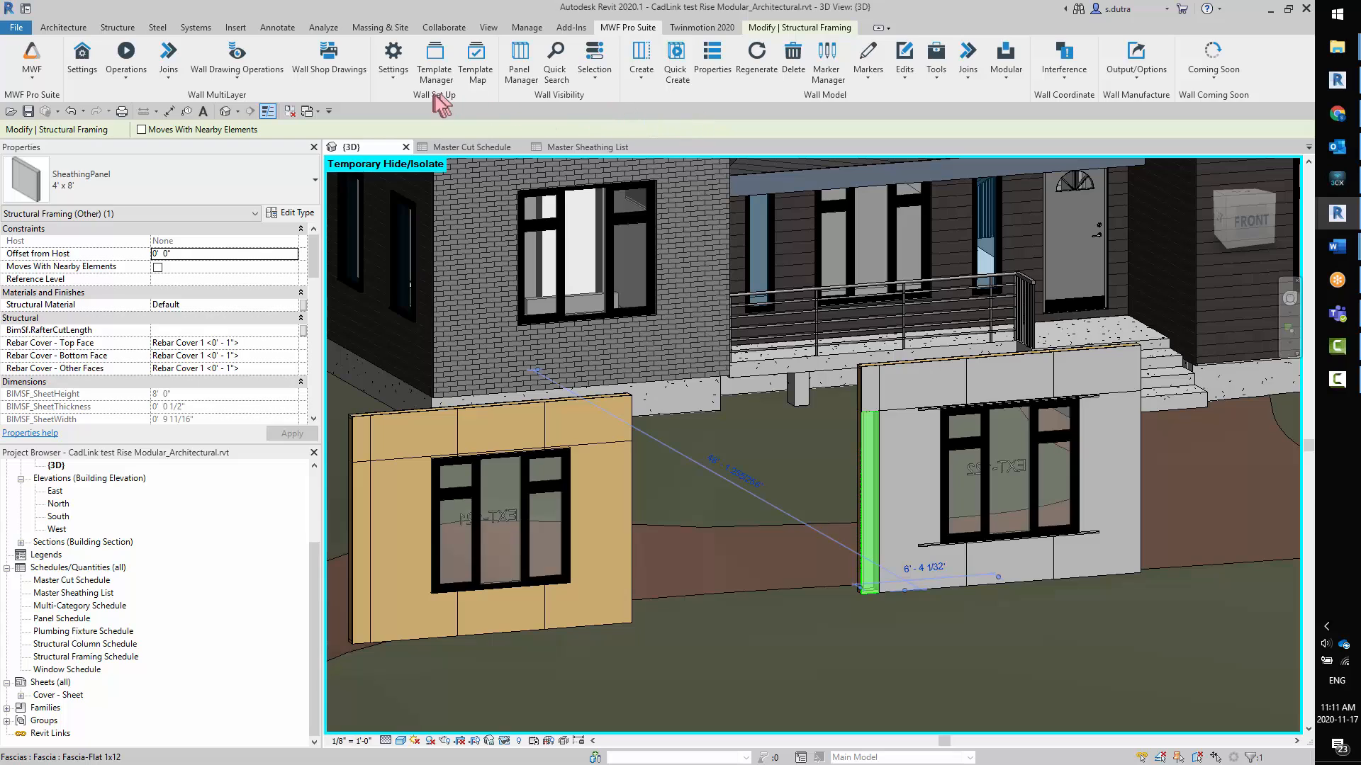
{"action": "left_click", "coordinate": [323, 78]}
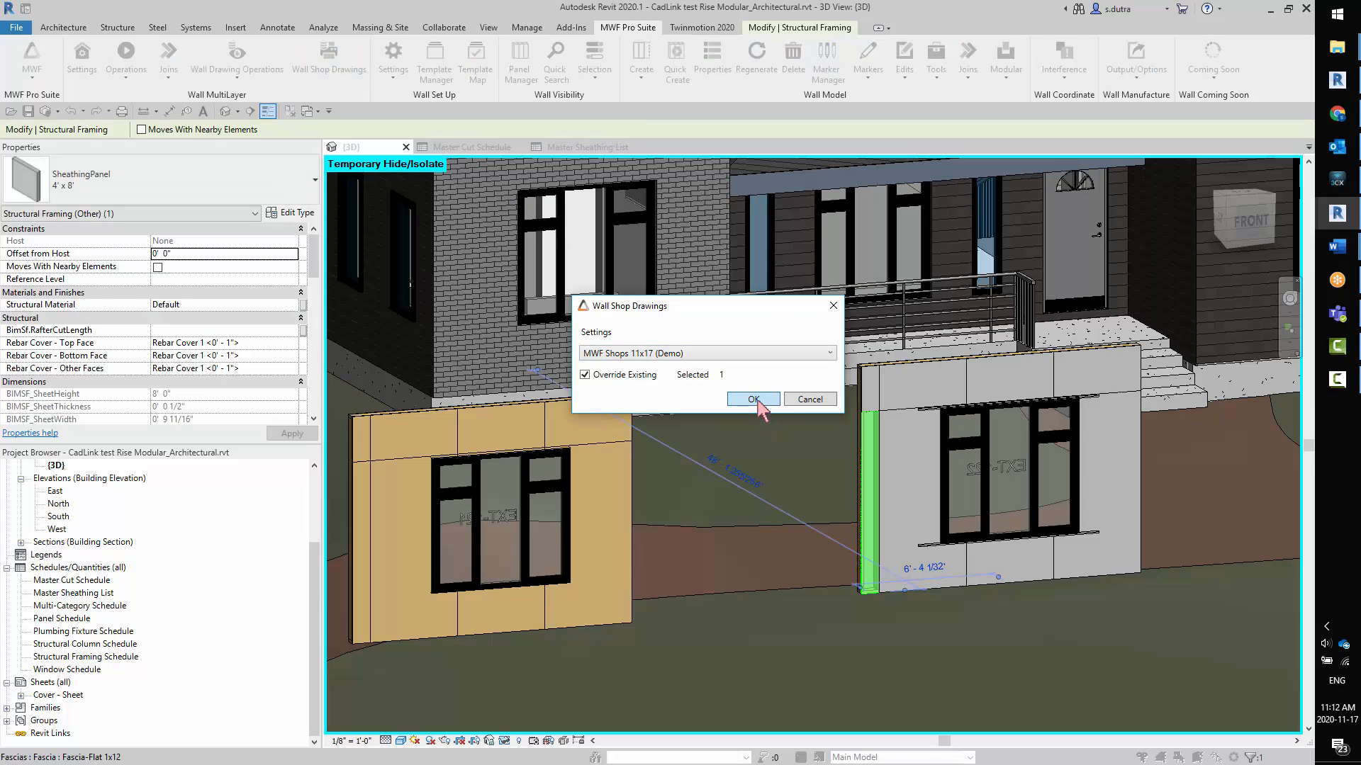
{"action": "left_click", "coordinate": [756, 401]}
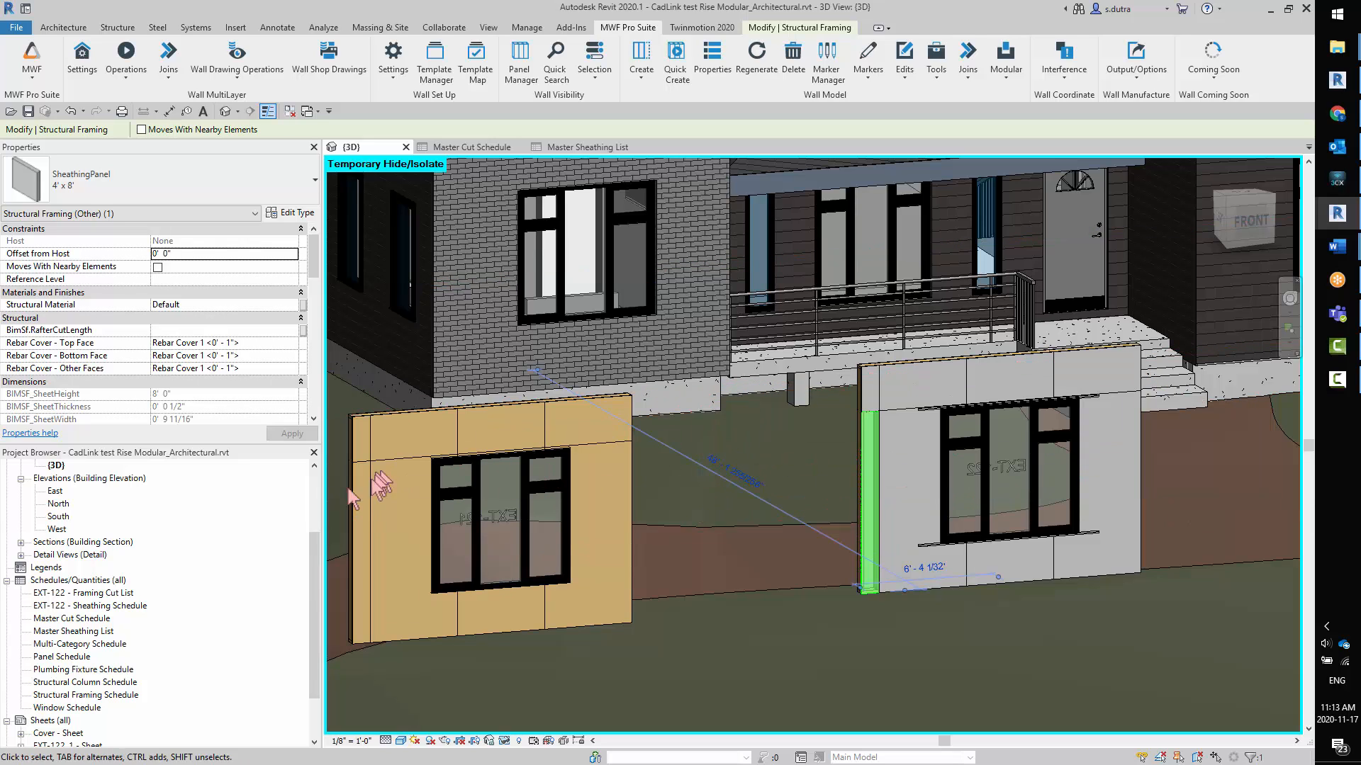
- Open the EXT-122_1 sheet to view the framing drawing and the EXT-122_2 sheet to view the sheathing drawing
{"action": "left_click_drag", "start_coordinate": [313, 576], "coordinate": [299, 616]}
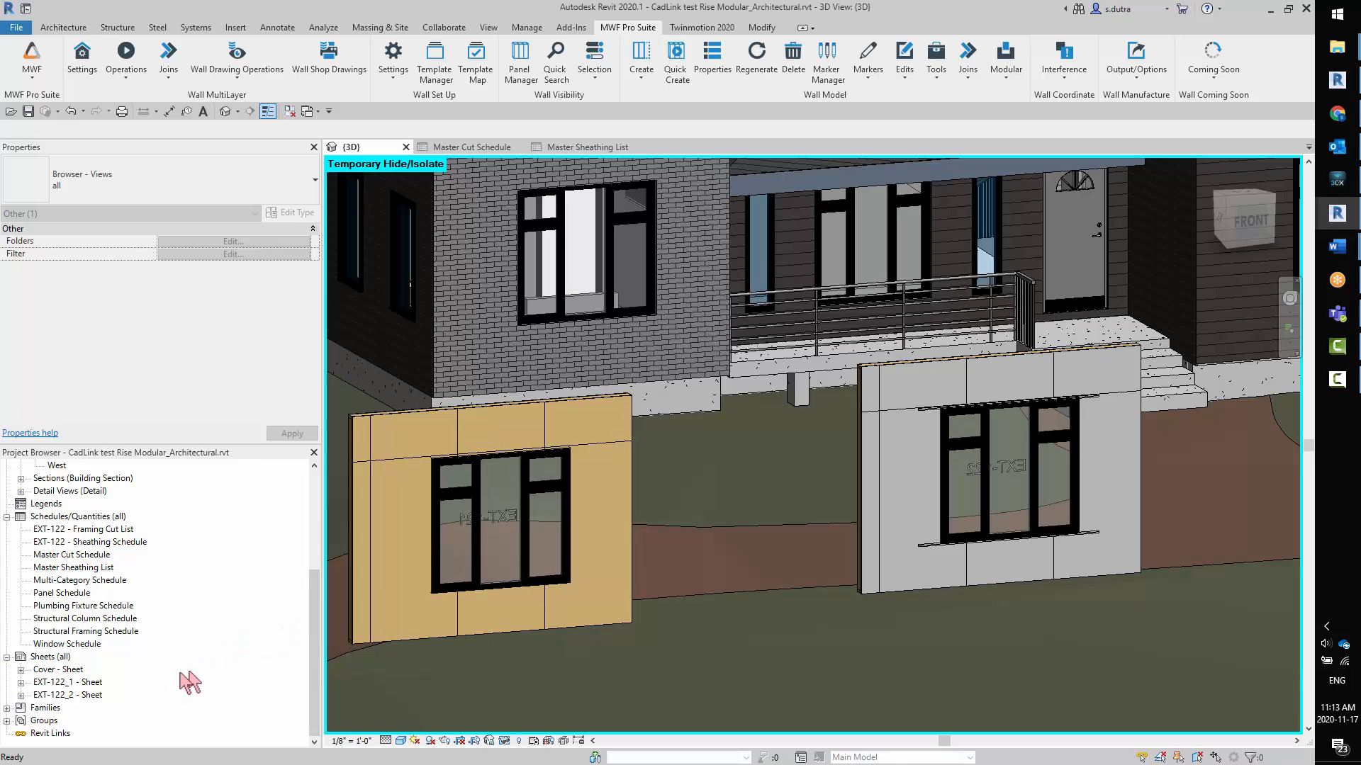
{"action": "left_click", "coordinate": [94, 683]}
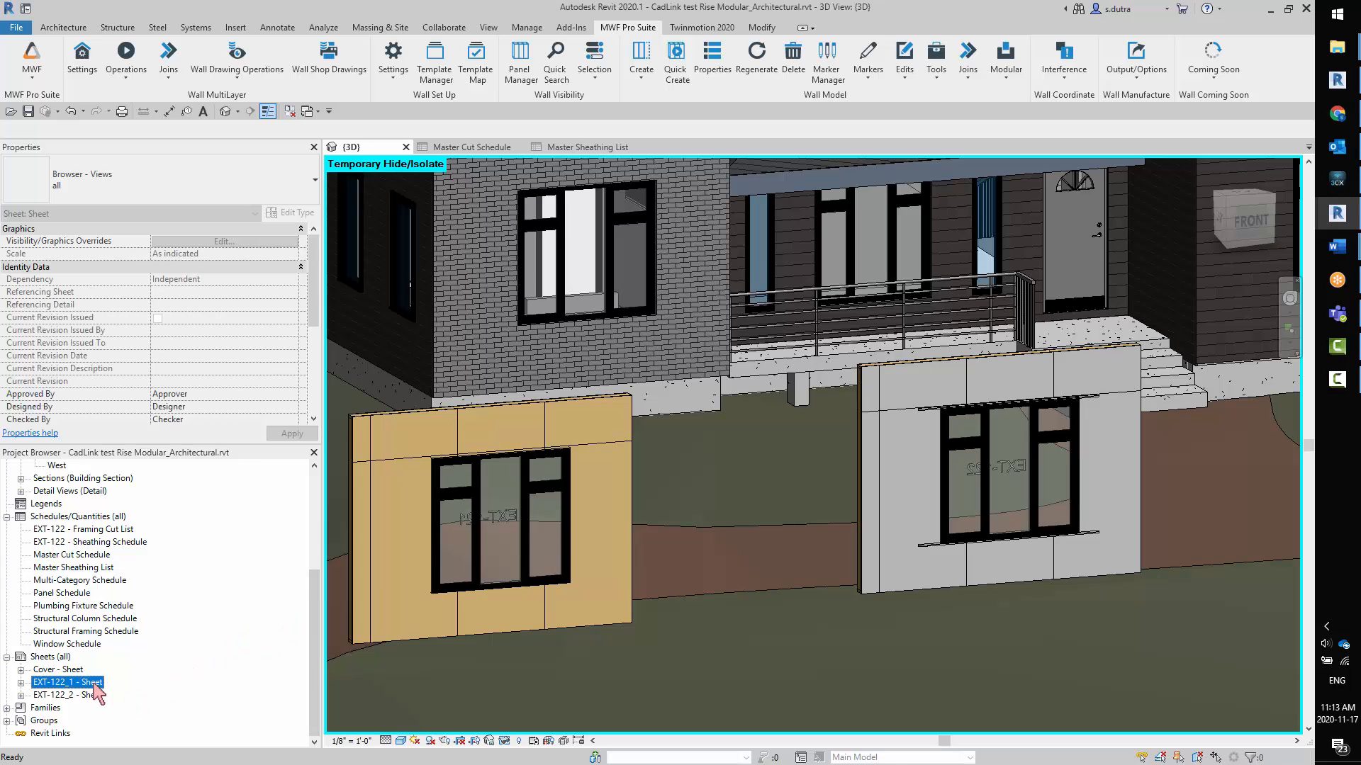
{"action": "double_click", "coordinate": [94, 683]}
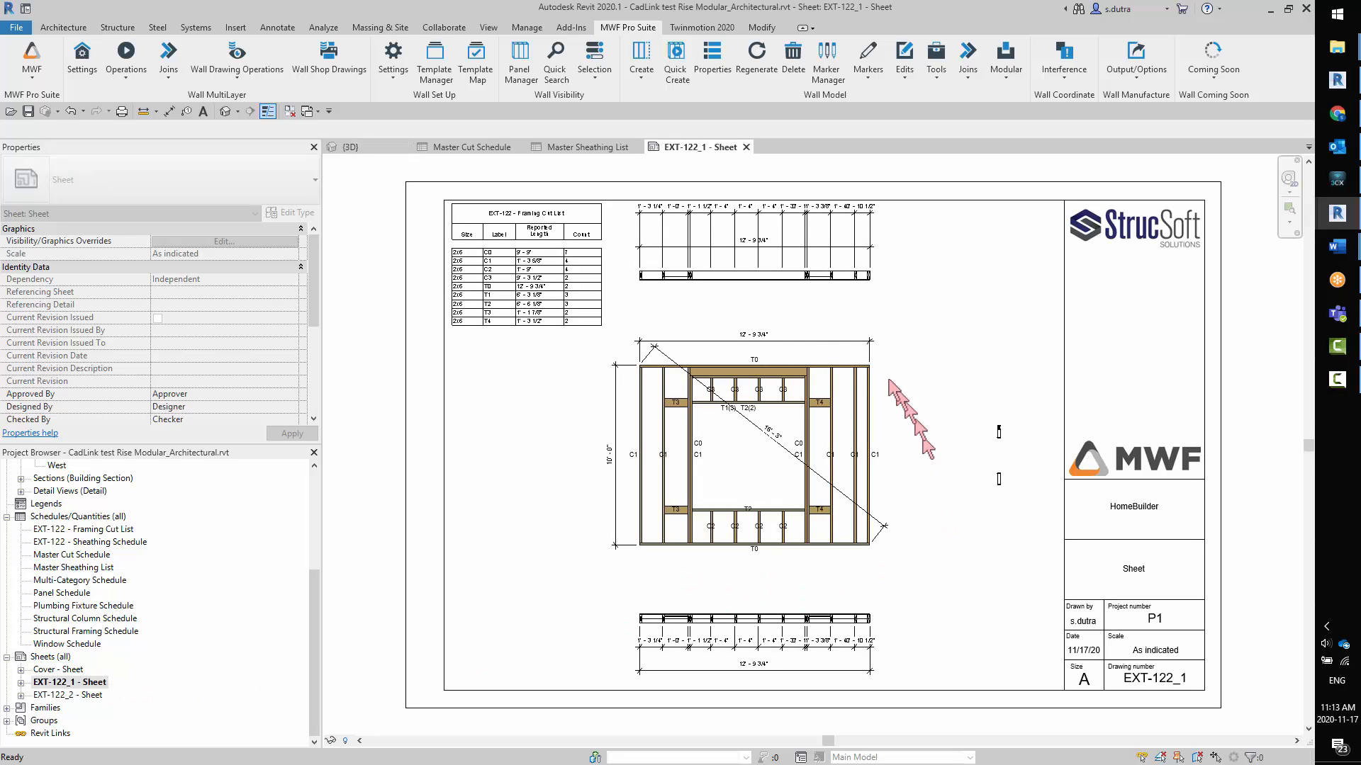
{"action": "left_click", "coordinate": [640, 417]}
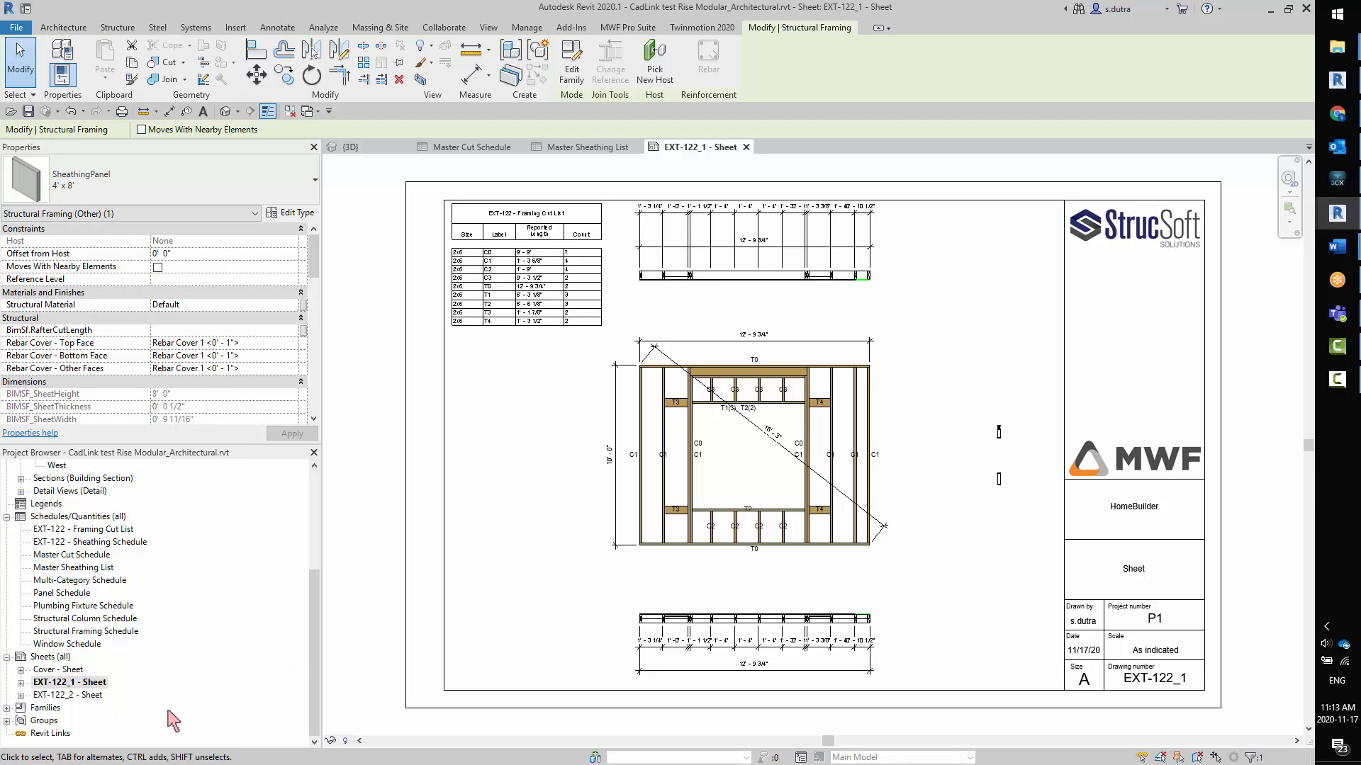
{"action": "double_click", "coordinate": [90, 696]}
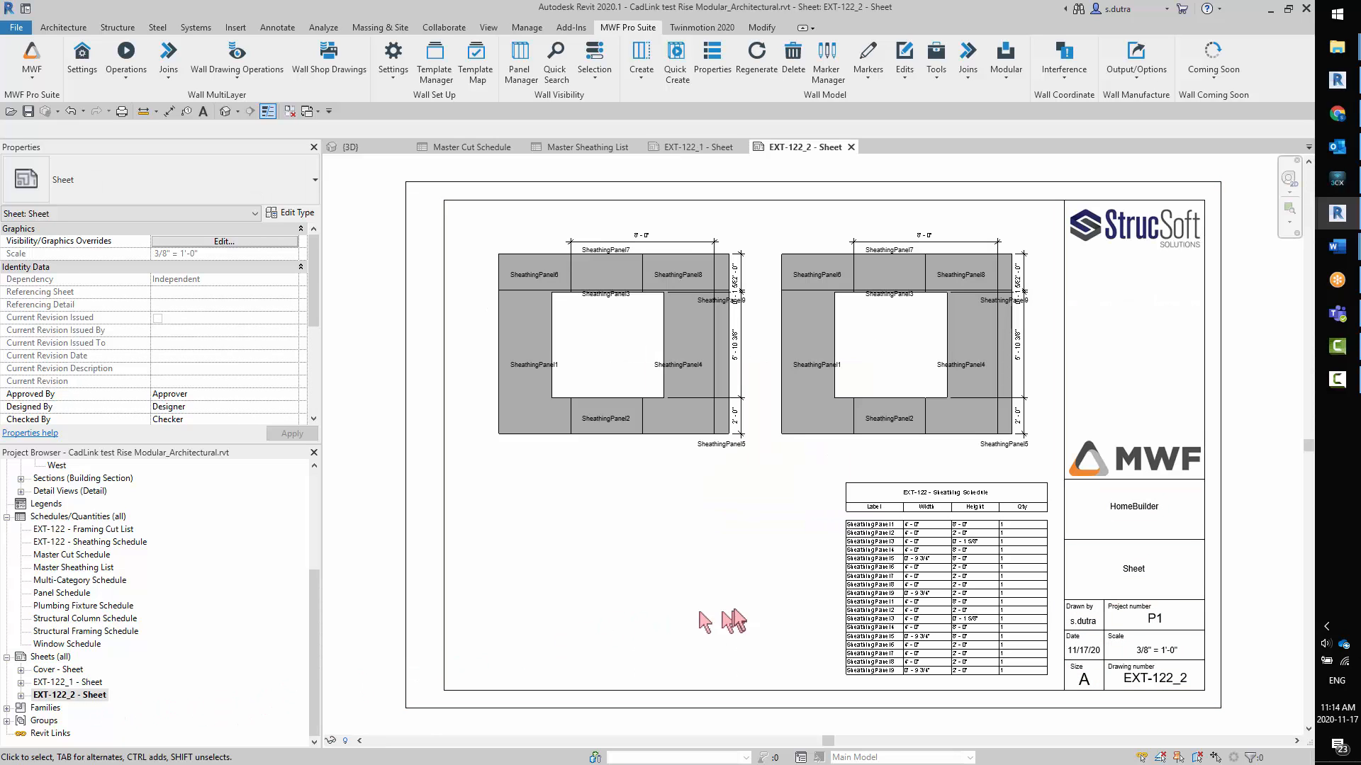
- Examine the sheathing panel labels and the EXT-122 Sheathing Schedule on the EXT-122_2 sheet
{"action": "scroll", "coordinate": [737, 610], "scroll_direction": "up", "scroll_amount": 5}
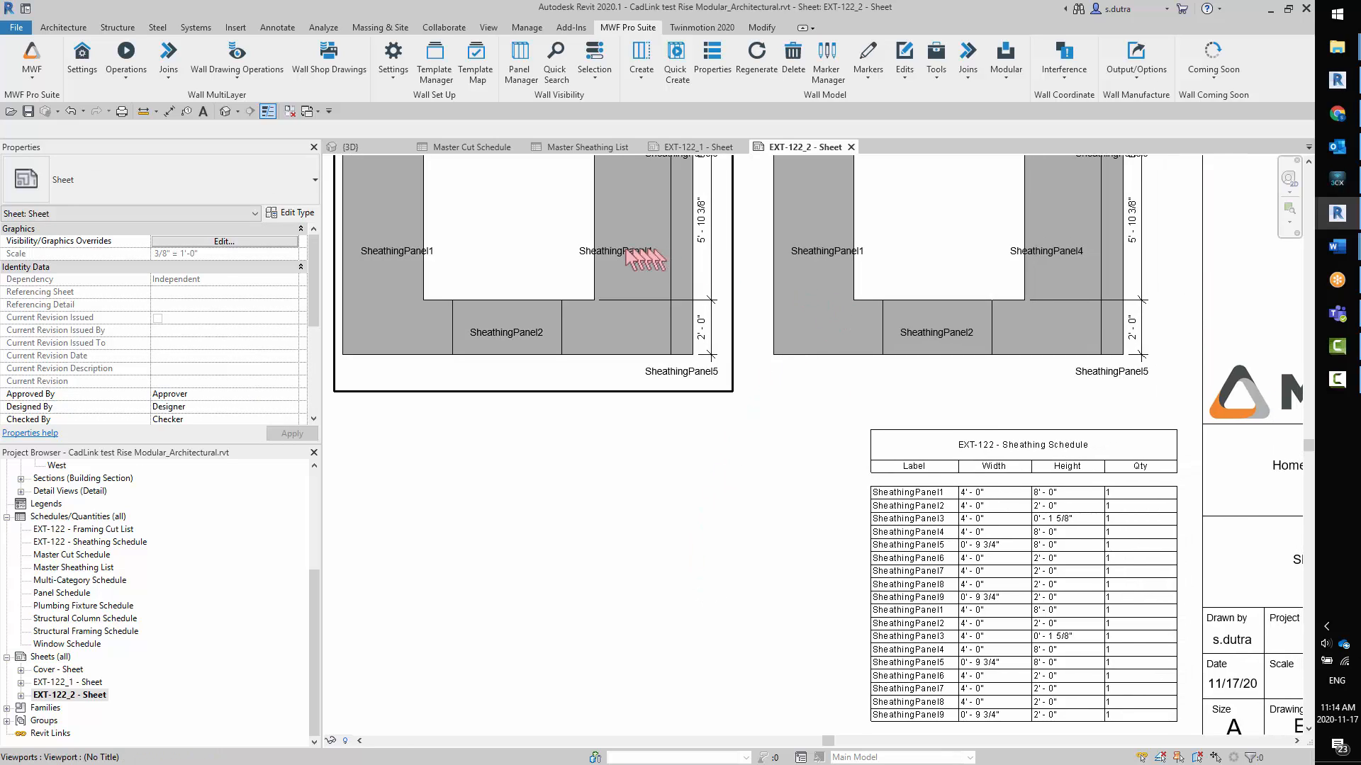
{"action": "middle_click_drag", "start_coordinate": [927, 561], "coordinate": [823, 499]}
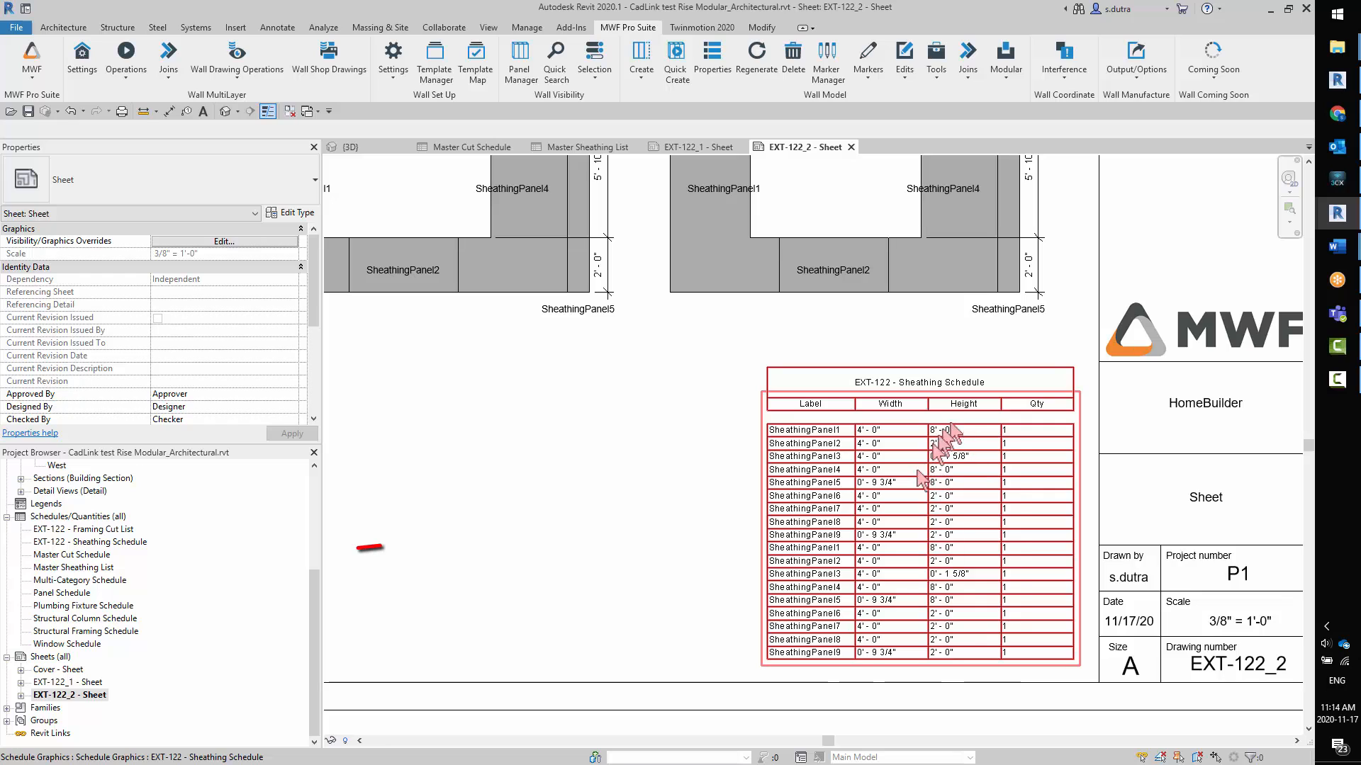
{"action": "scroll", "coordinate": [905, 498], "scroll_direction": "up", "scroll_amount": 2}
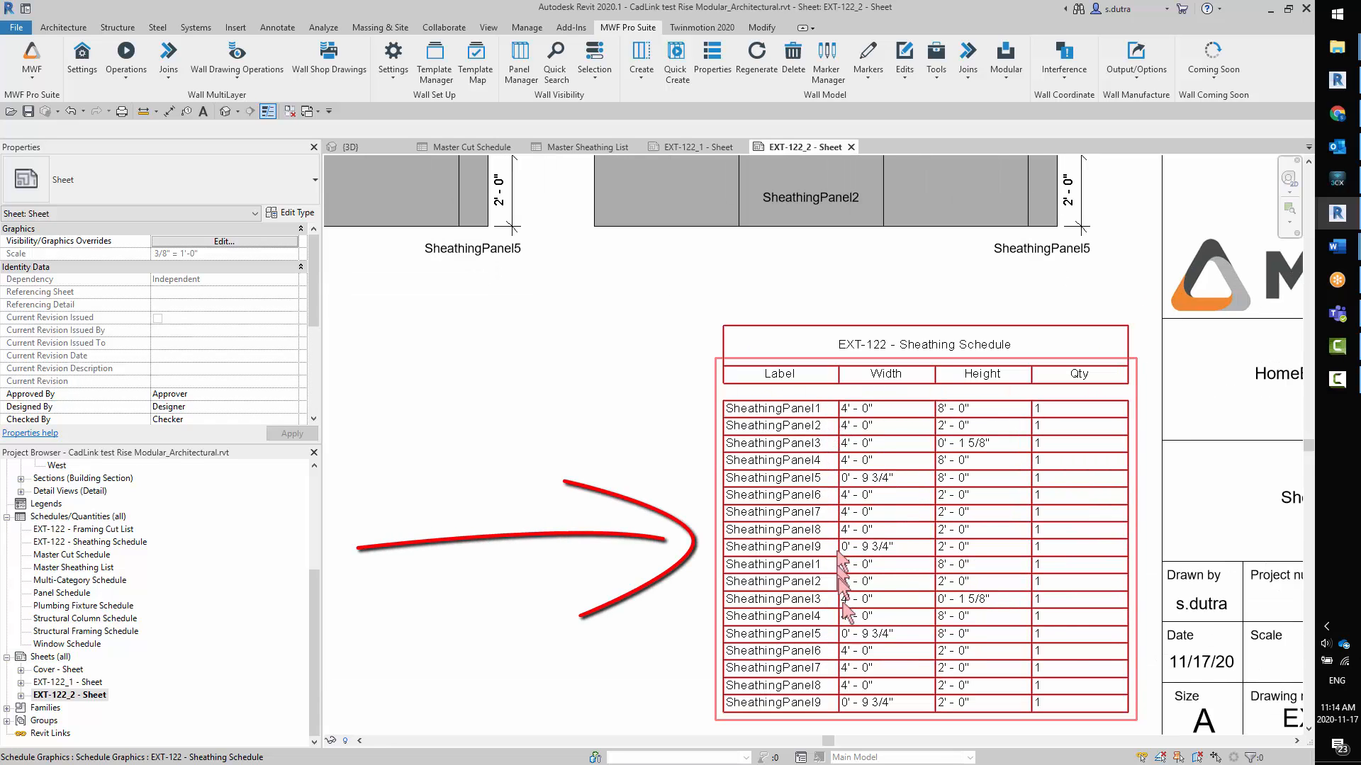
{"action": "scroll", "coordinate": [836, 613], "scroll_direction": "down", "scroll_amount": 5}
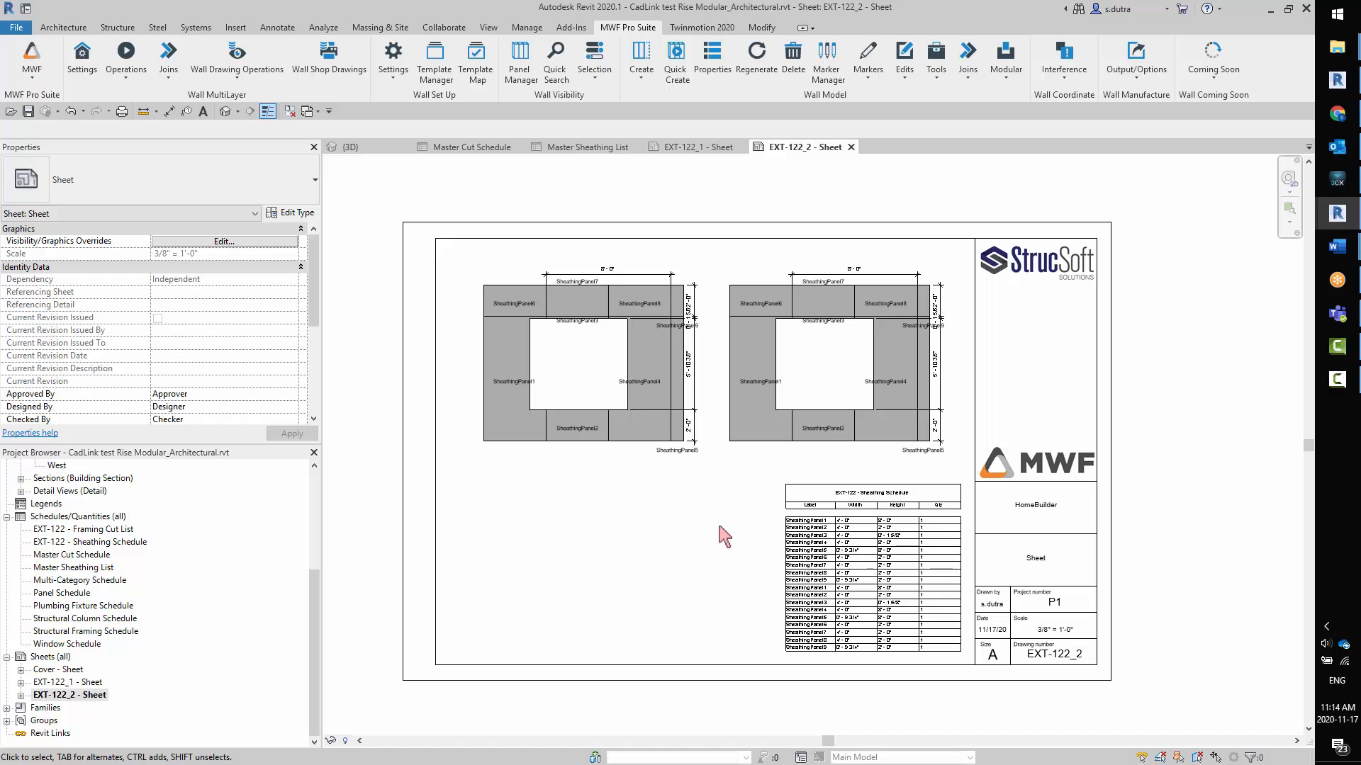
- From the 3D view, create wall shop drawings for the EXT-121 wall with the MWF Shops 11x17 (Demo) settings, overriding existing ones
{"action": "left_click", "coordinate": [383, 150]}
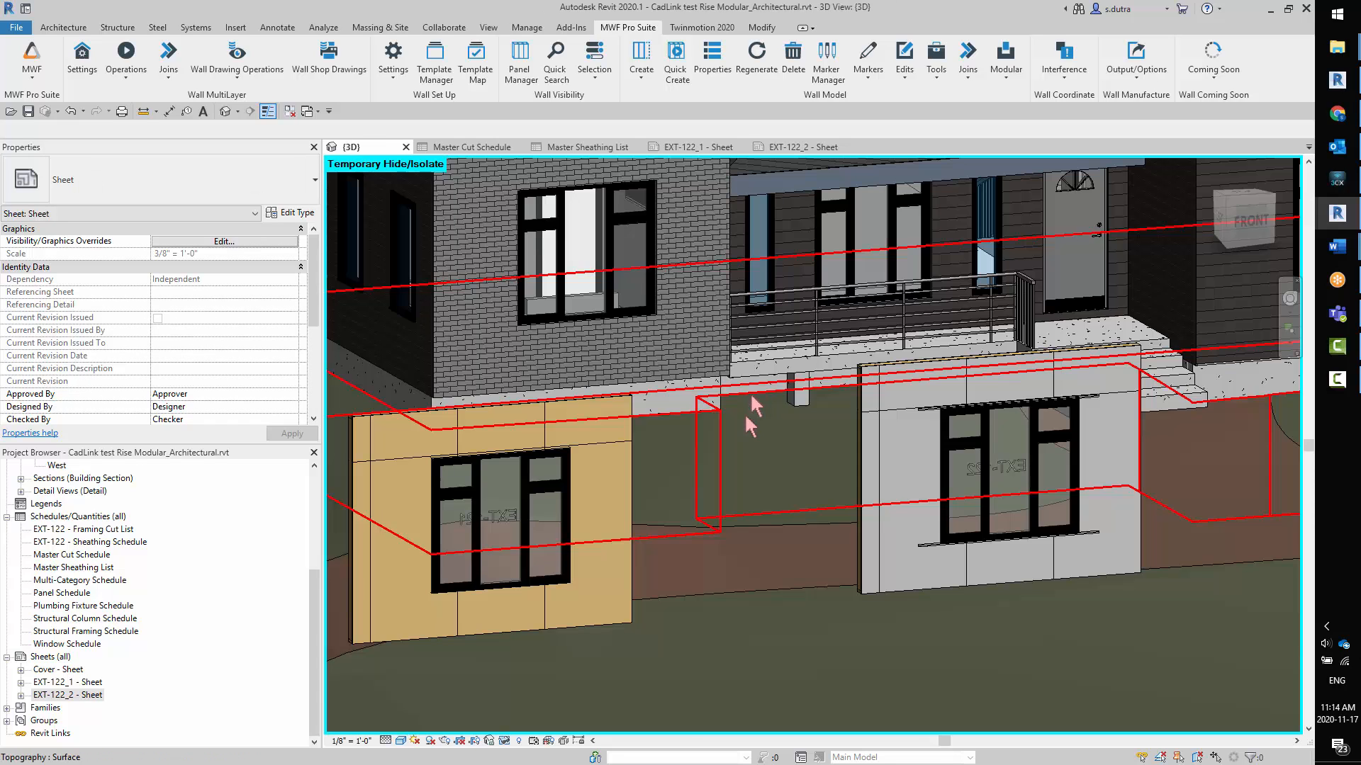
{"action": "middle_click_drag", "start_coordinate": [799, 603], "coordinate": [874, 592]}
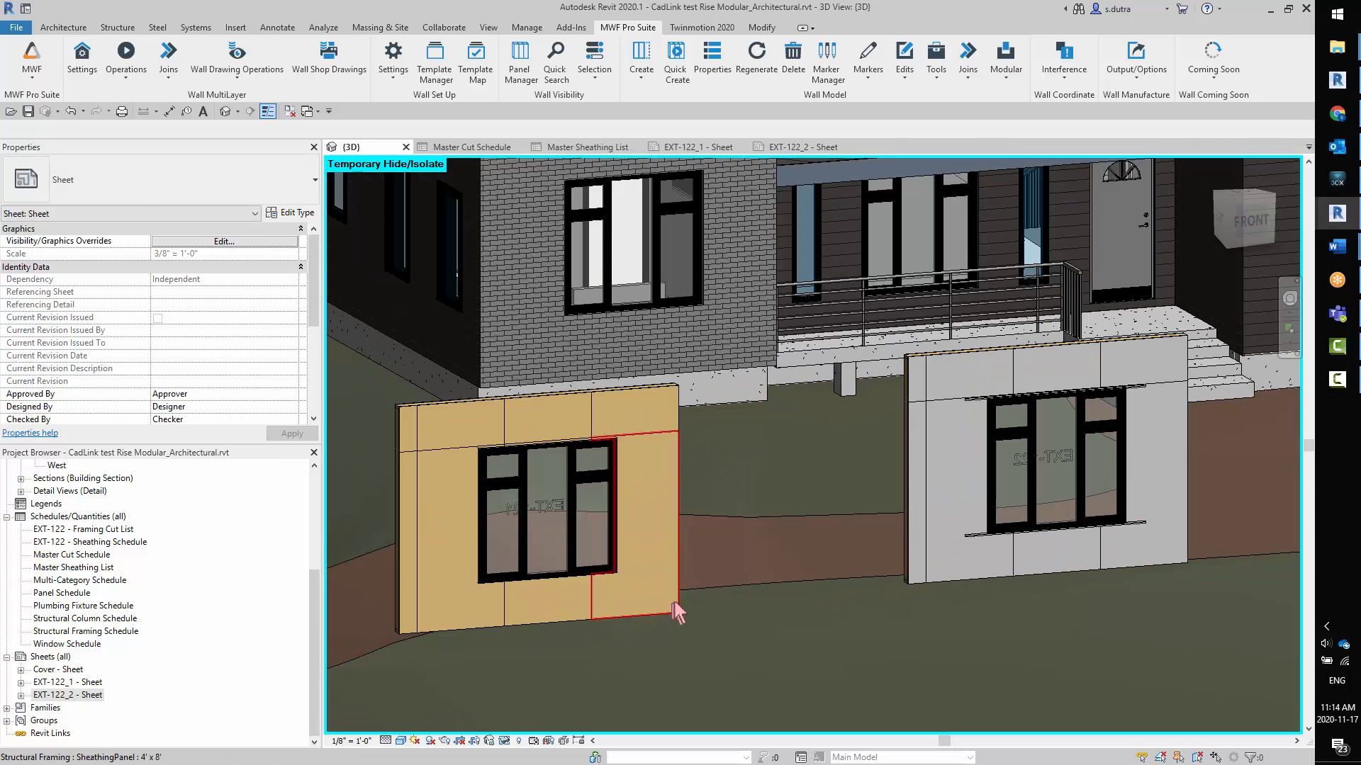
{"action": "left_click", "coordinate": [639, 600]}
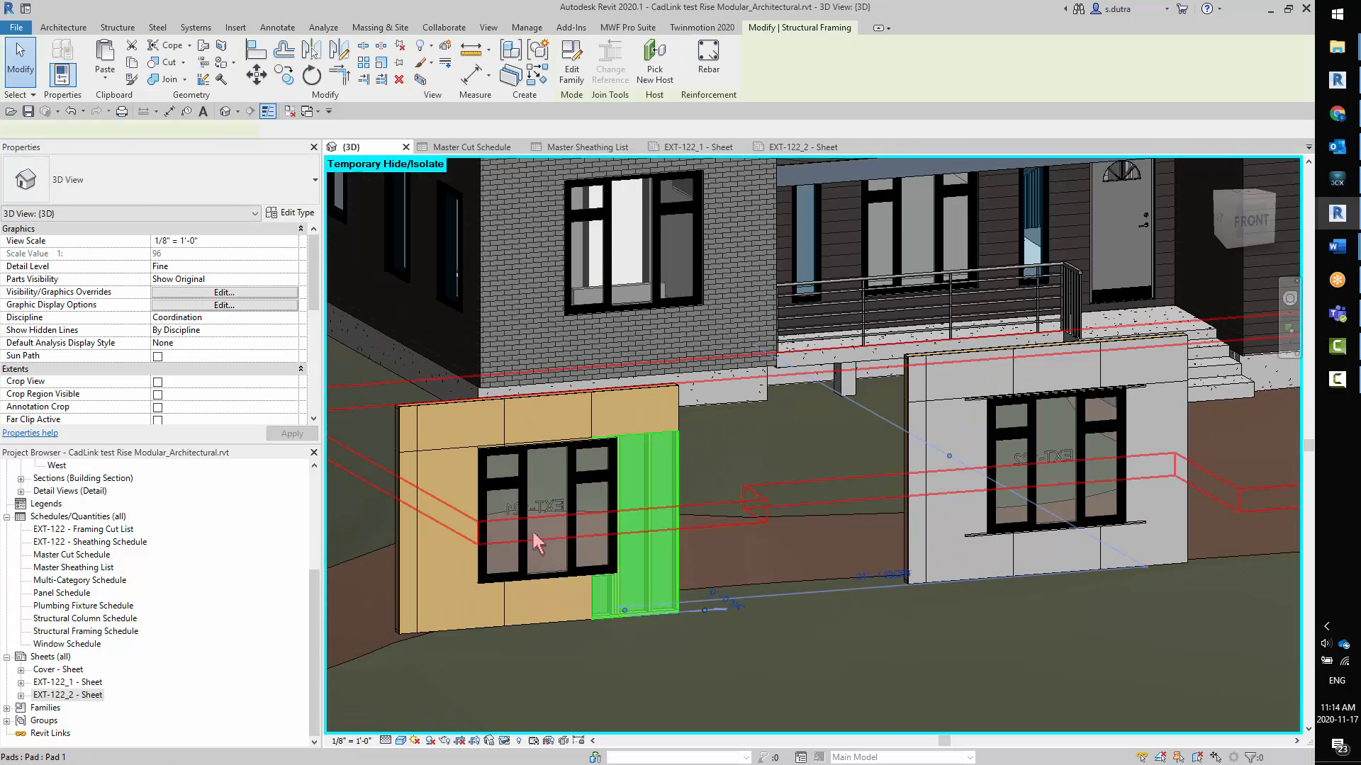
{"action": "left_click", "coordinate": [627, 27]}
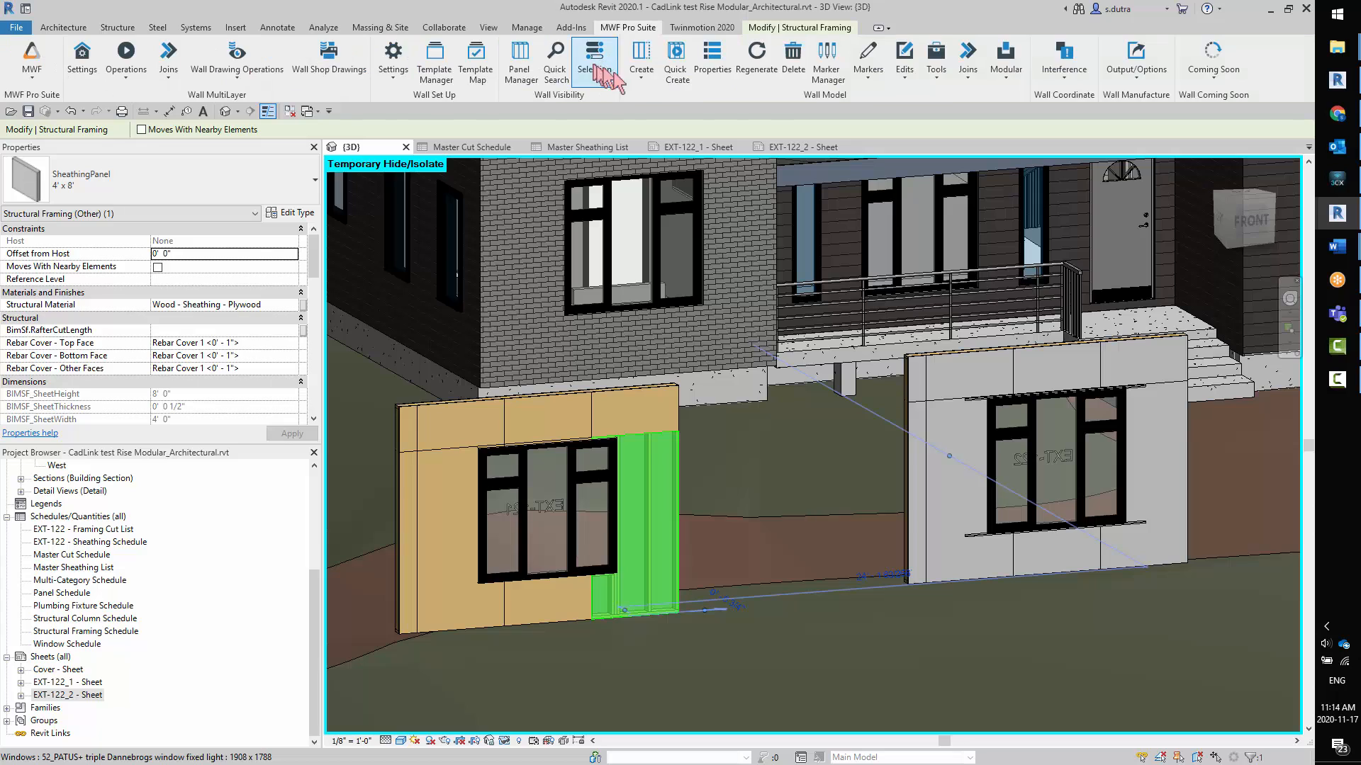
{"action": "left_click", "coordinate": [328, 78]}
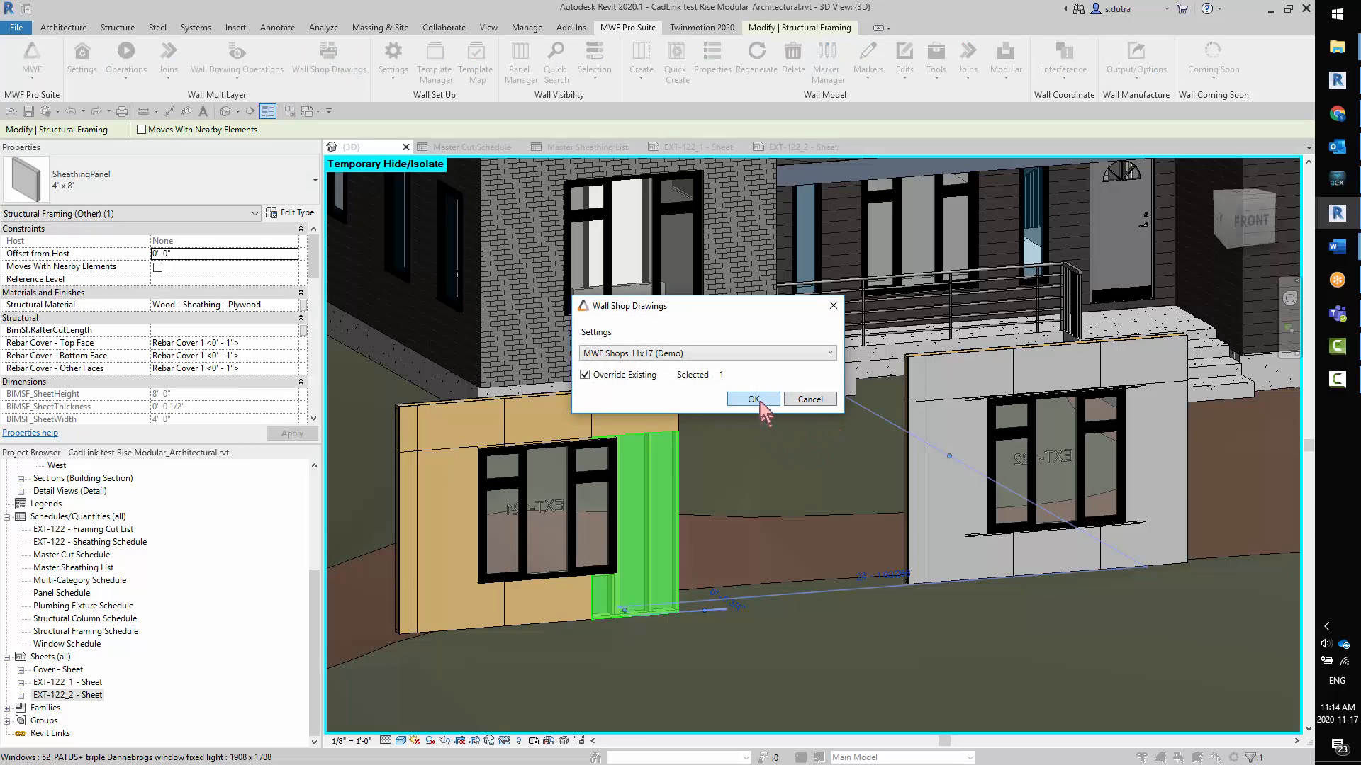
{"action": "left_click", "coordinate": [753, 399]}
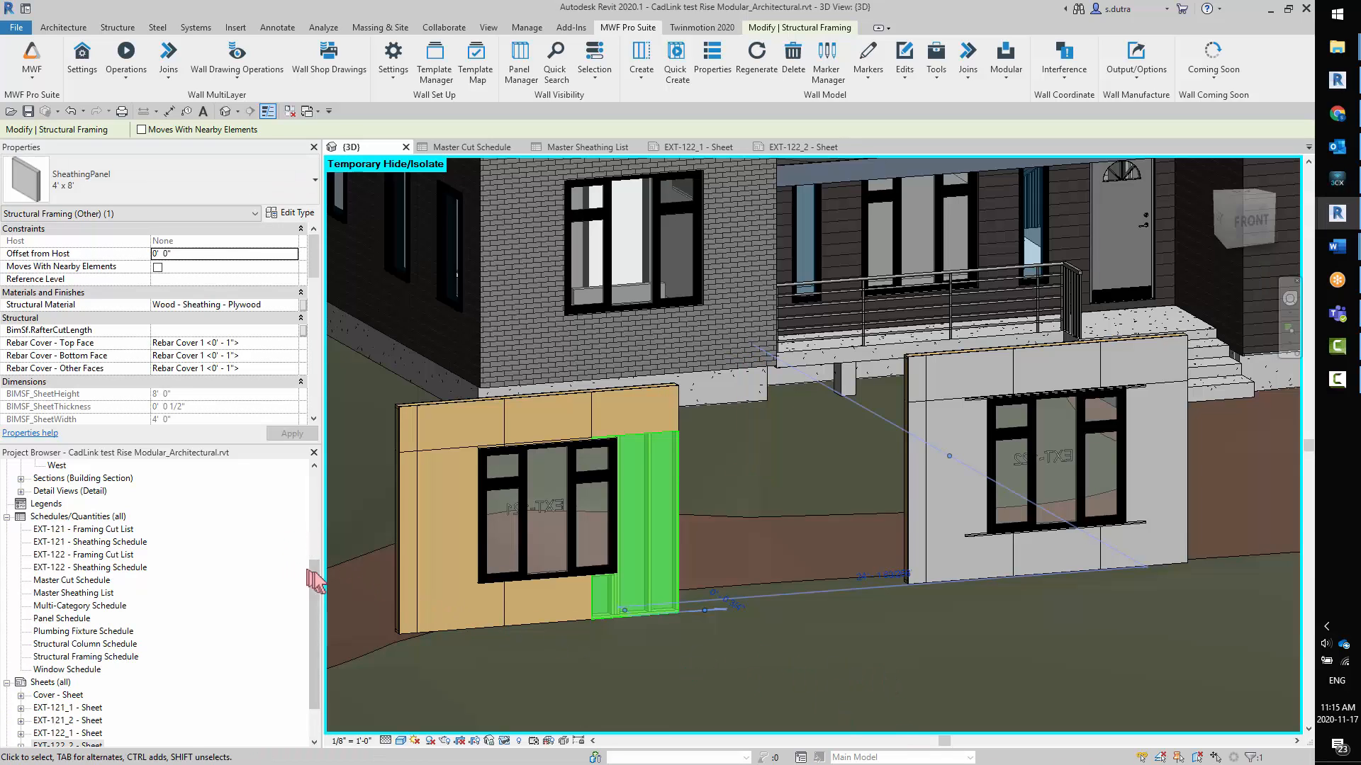
- Open the EXT-121_1 sheet to view the framing drawing and the EXT-121_2 sheet to view the sheathing drawing
{"action": "left_click_drag", "start_coordinate": [313, 573], "coordinate": [297, 623]}
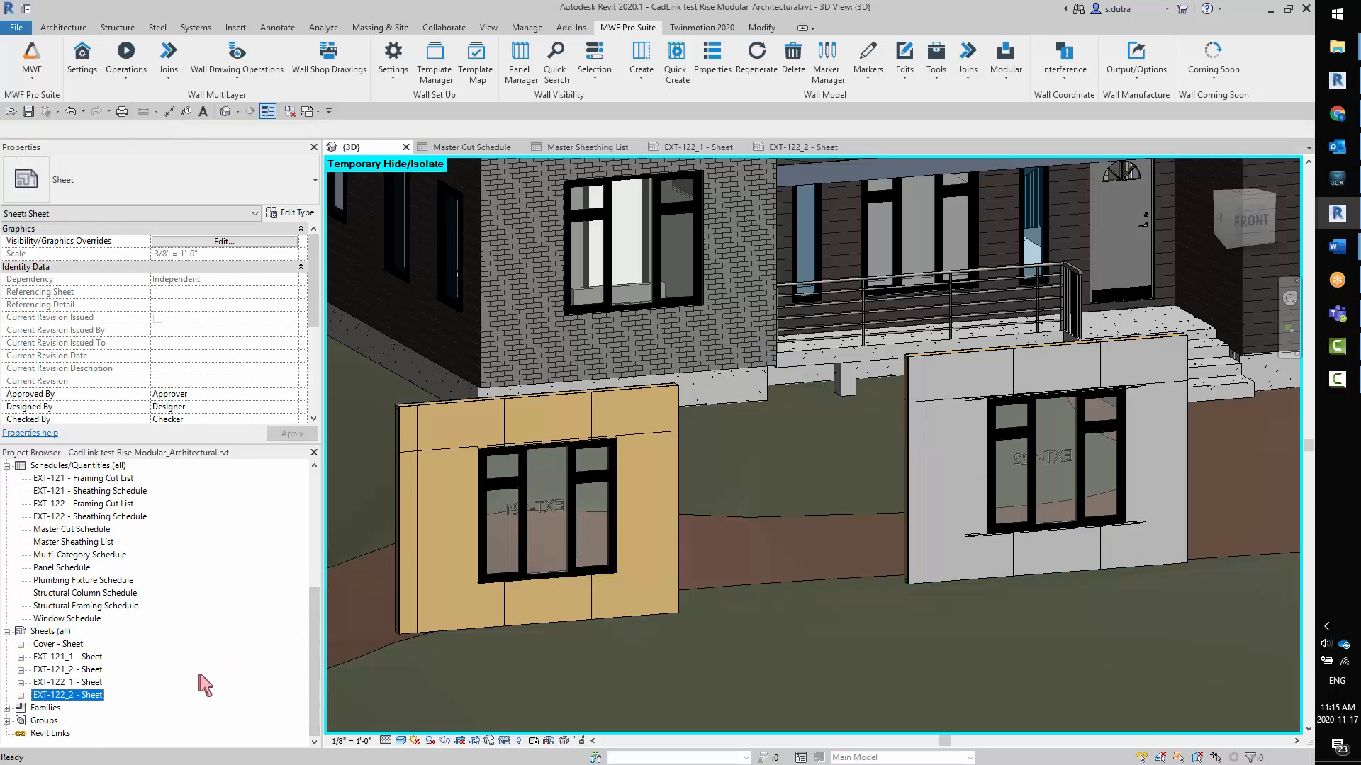
{"action": "left_click", "coordinate": [83, 657]}
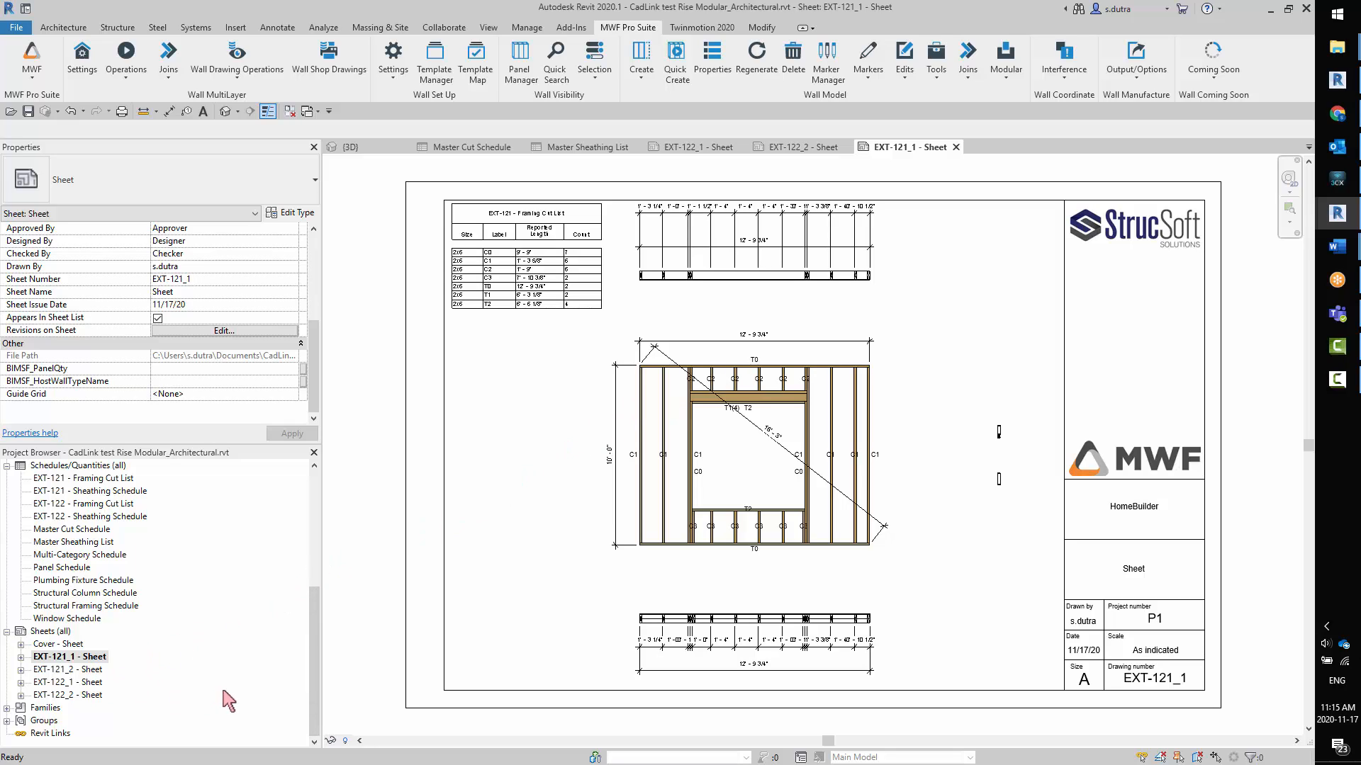
{"action": "double_click", "coordinate": [103, 670]}
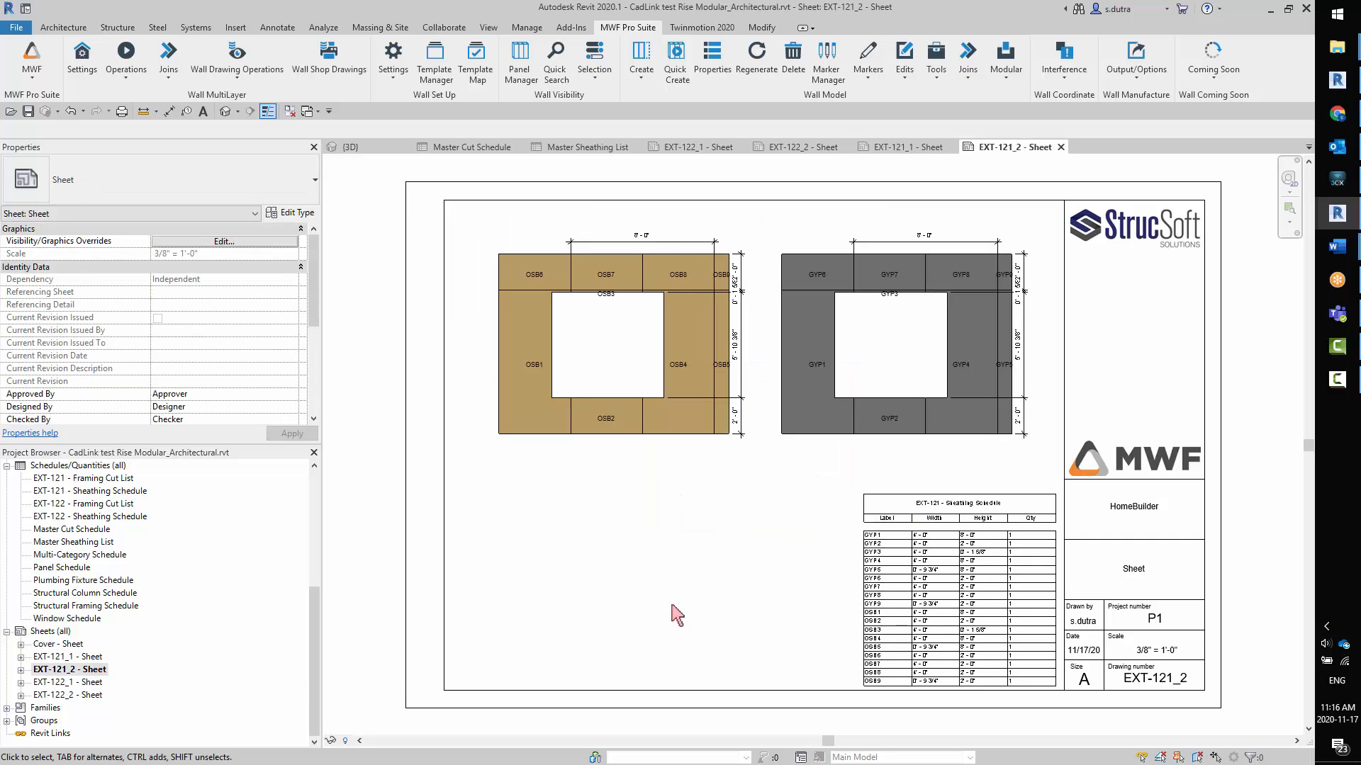
- Examine the panel label prefixes in both sheathing elevations and in the EXT-121 Sheathing Schedule
{"action": "scroll", "coordinate": [773, 627], "scroll_direction": "up", "scroll_amount": 3}
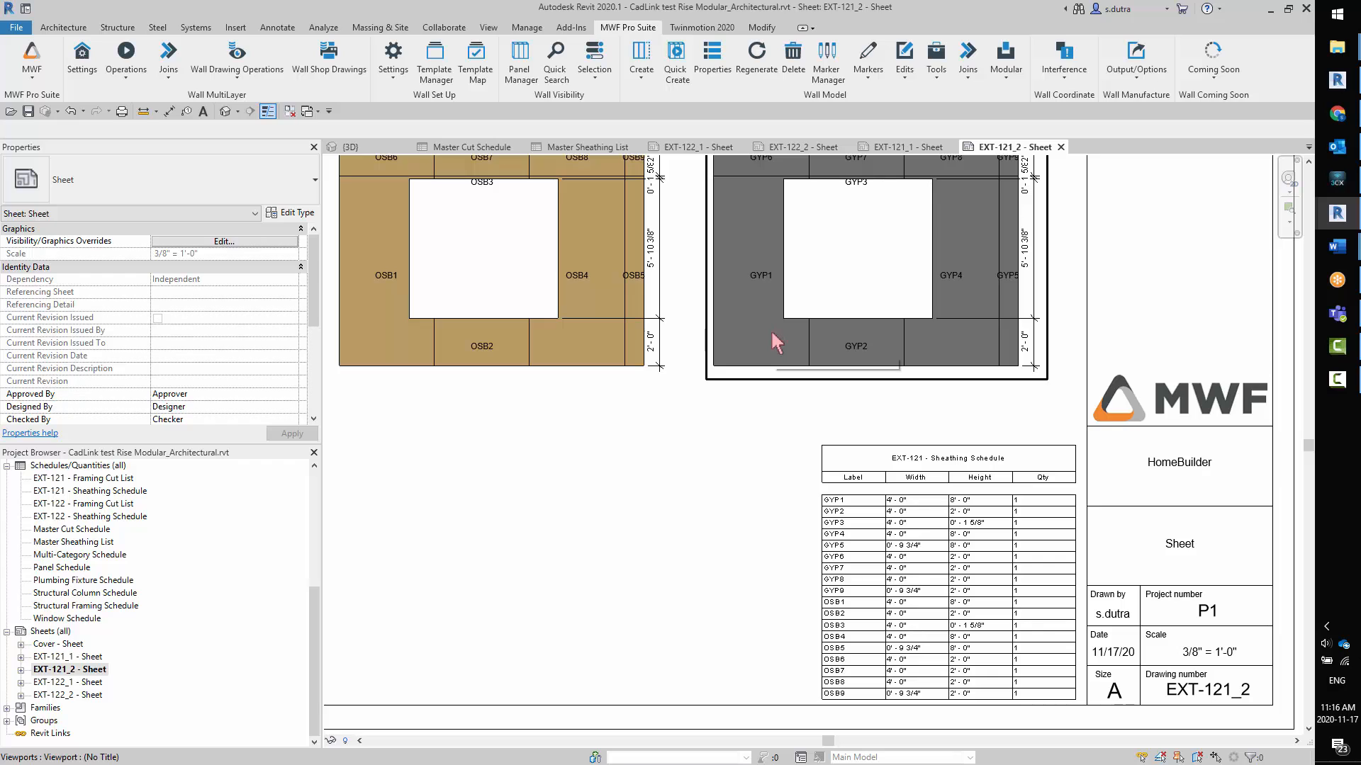
{"action": "middle_click_drag", "start_coordinate": [741, 524], "coordinate": [682, 488]}
{"action": "scroll", "coordinate": [815, 480], "scroll_direction": "up", "scroll_amount": 2}
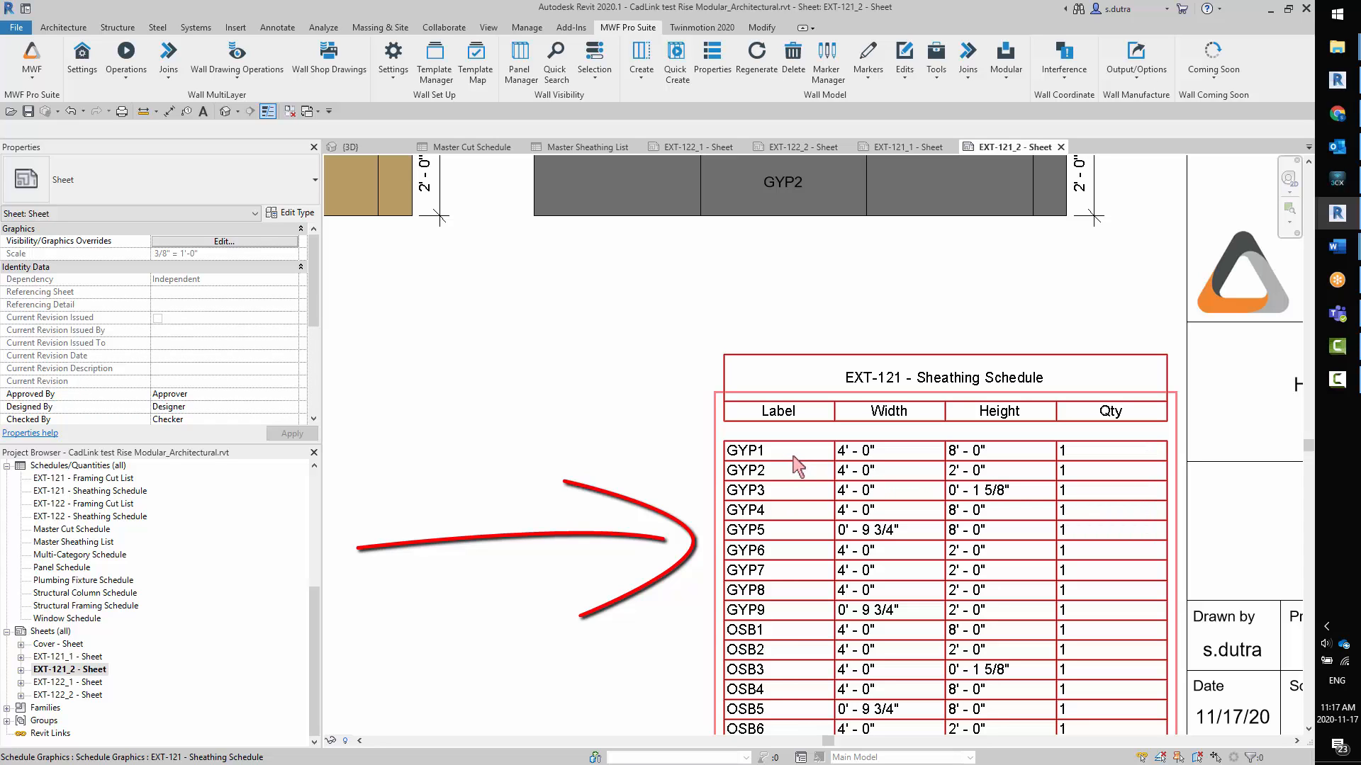
{"action": "scroll", "coordinate": [804, 535], "scroll_direction": "down", "scroll_amount": 4}
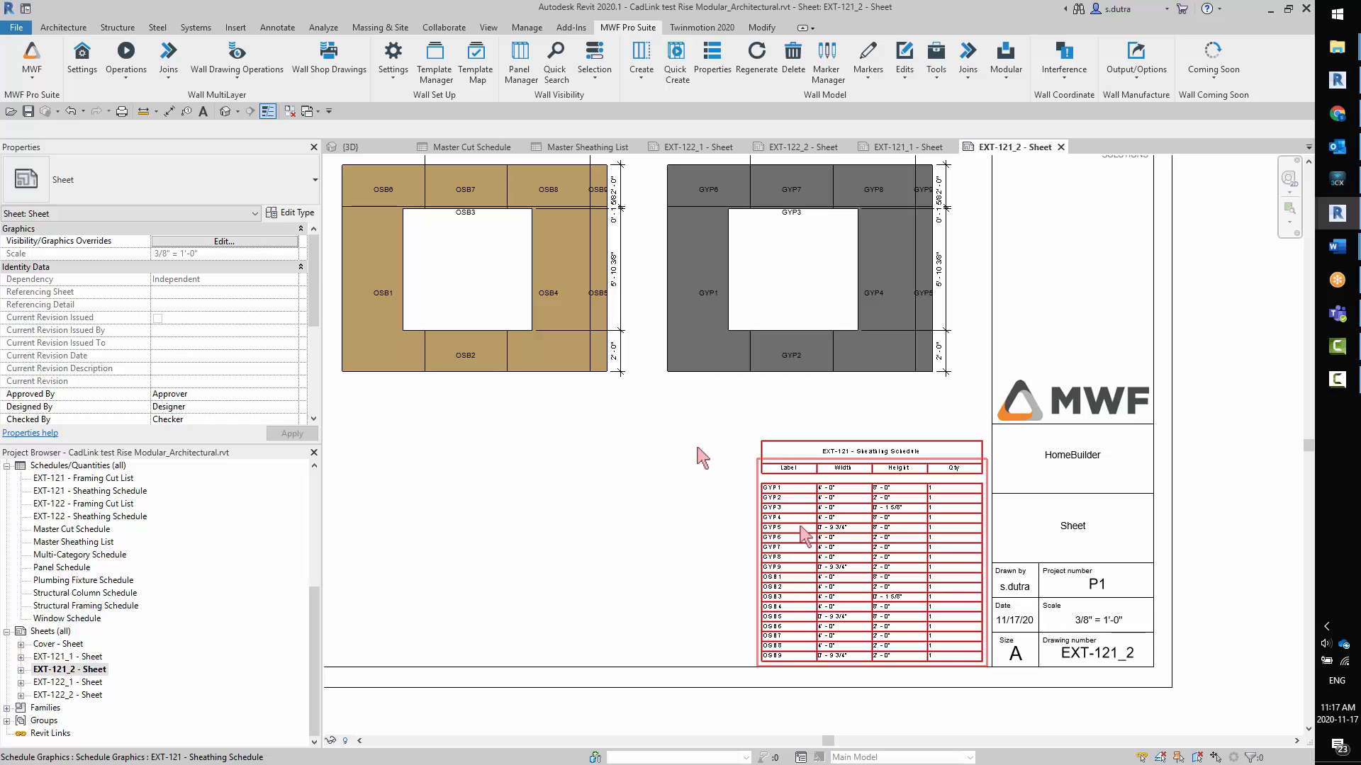
{"action": "middle_click_drag", "start_coordinate": [700, 453], "coordinate": [750, 476]}
{"action": "scroll", "coordinate": [756, 486], "scroll_direction": "down", "scroll_amount": 1}
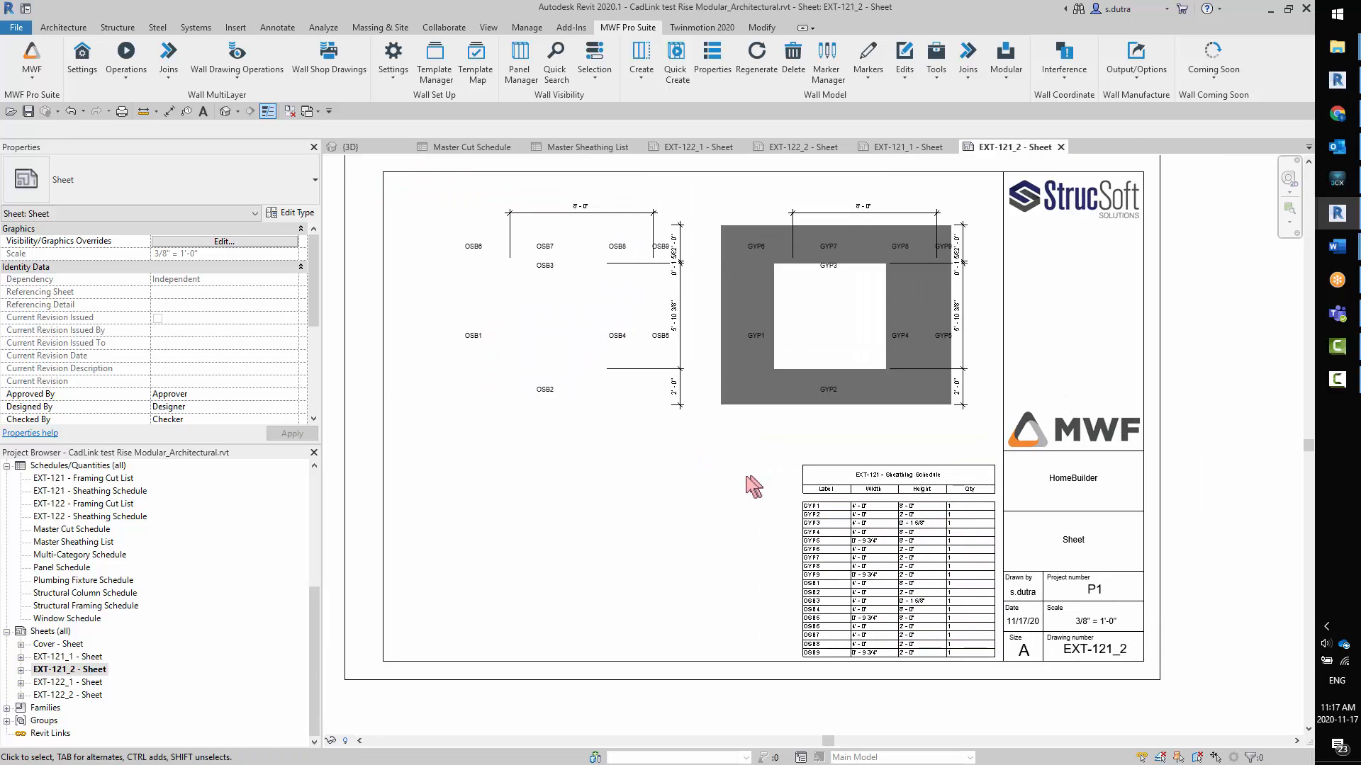